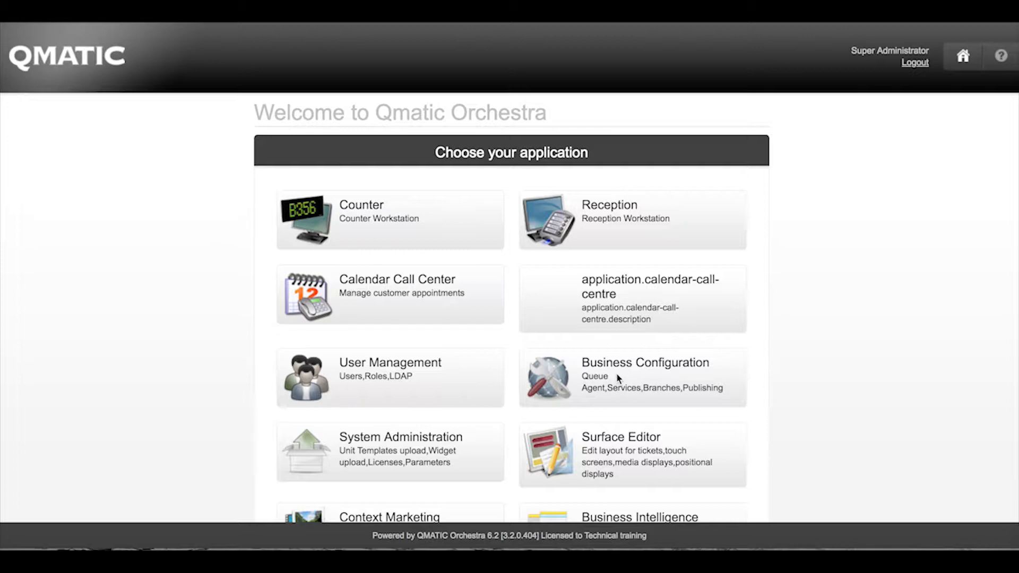
Step: Open the Atlanta Office equipment profiles in Business Configuration
{"action": "left_click", "coordinate": [618, 379]}
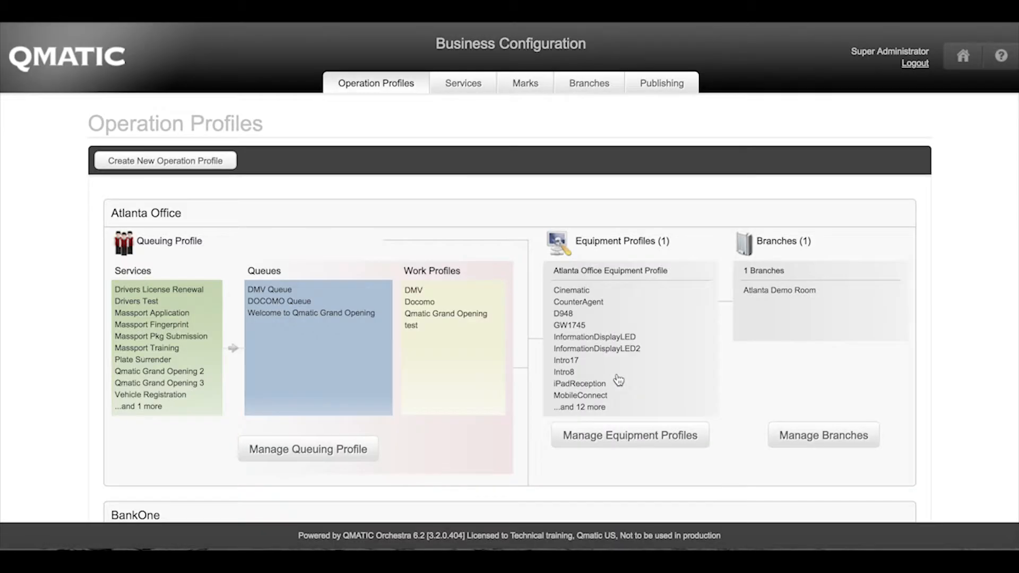
{"action": "mouse_move", "coordinate": [619, 379]}
{"action": "left_click", "coordinate": [608, 436]}
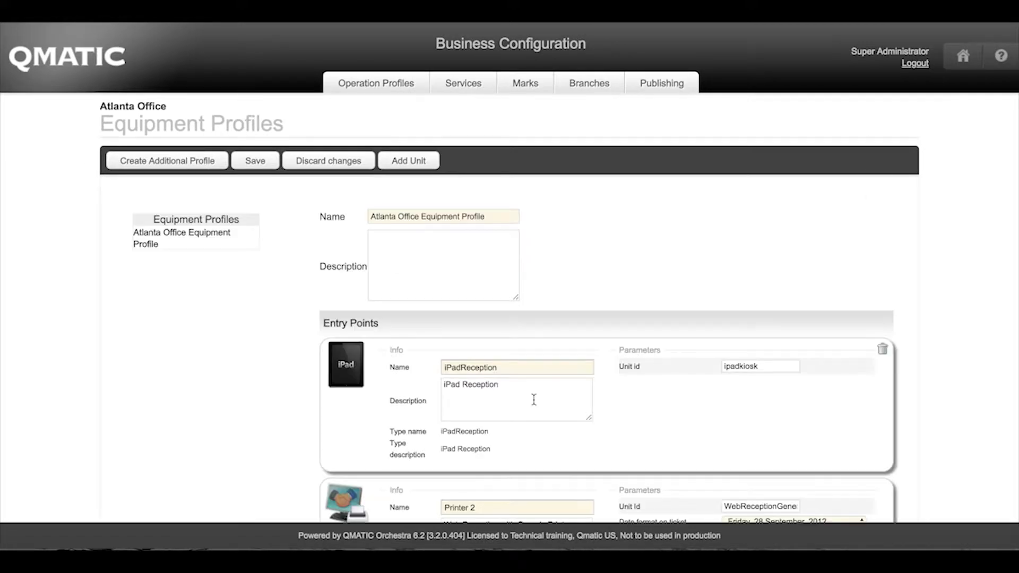
Step: Look through the units of the Atlanta Office equipment profile down to the Spotlight presentation point
{"action": "scroll", "coordinate": [489, 358], "scroll_direction": "down", "scroll_amount": 15}
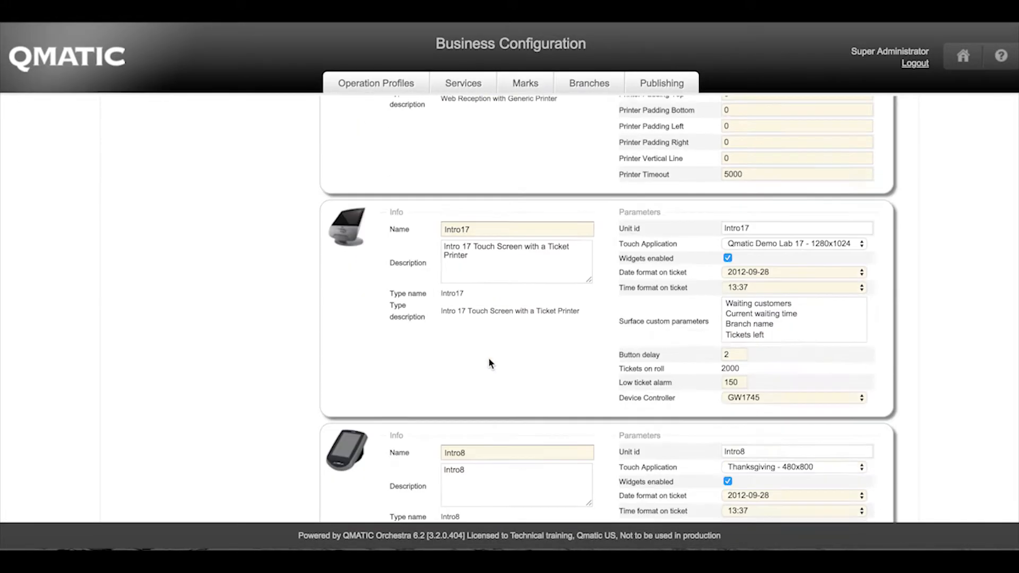
{"action": "scroll", "coordinate": [488, 359], "scroll_direction": "down", "scroll_amount": 10}
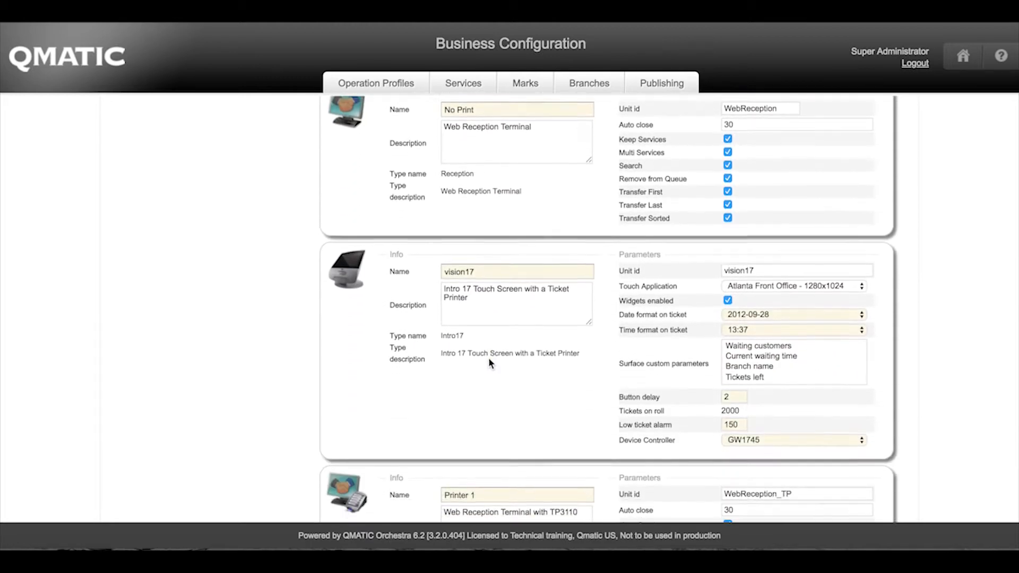
{"action": "scroll", "coordinate": [488, 364], "scroll_direction": "down", "scroll_amount": 15}
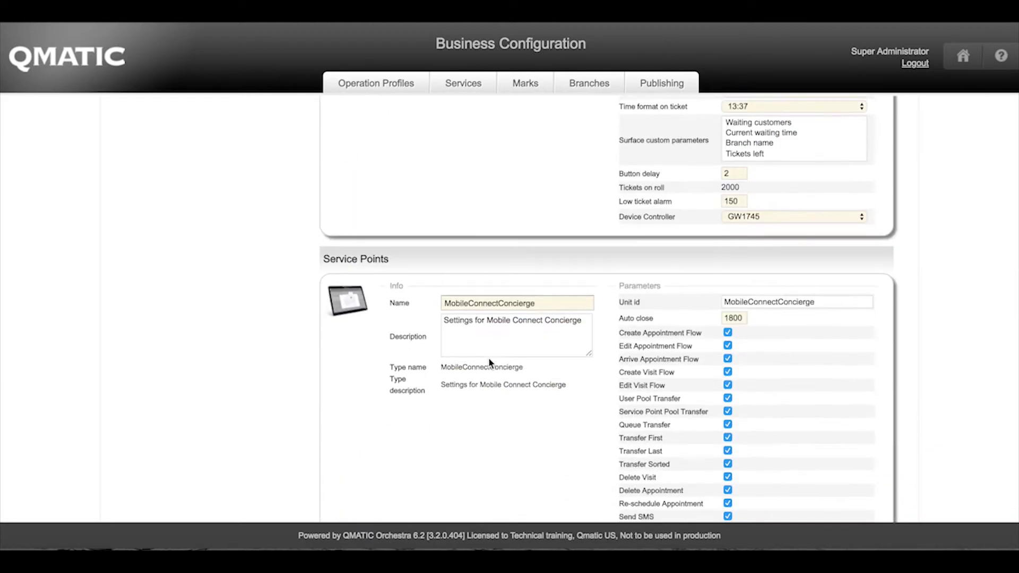
{"action": "scroll", "coordinate": [489, 362], "scroll_direction": "down", "scroll_amount": 15}
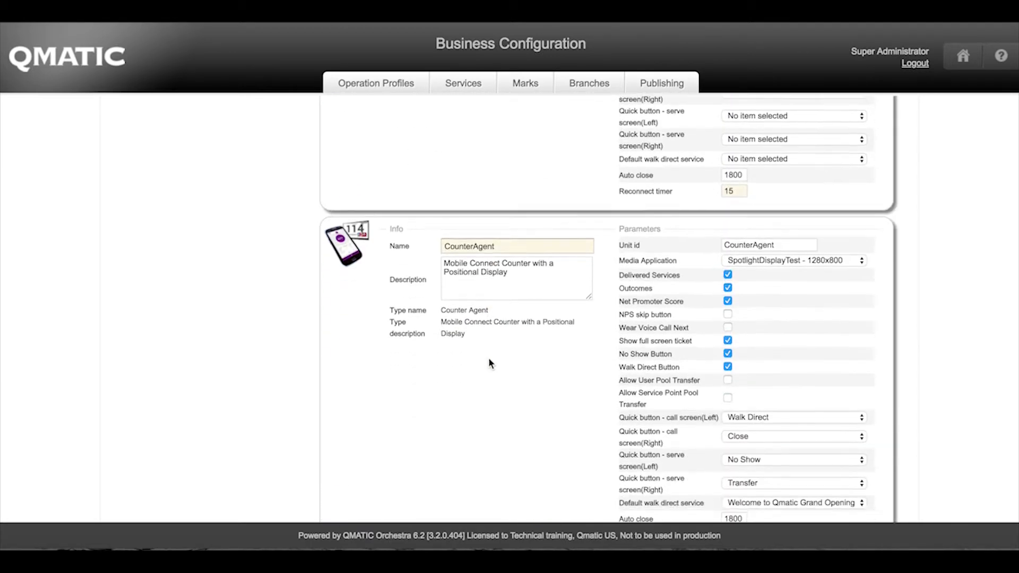
{"action": "scroll", "coordinate": [488, 363], "scroll_direction": "down", "scroll_amount": 15}
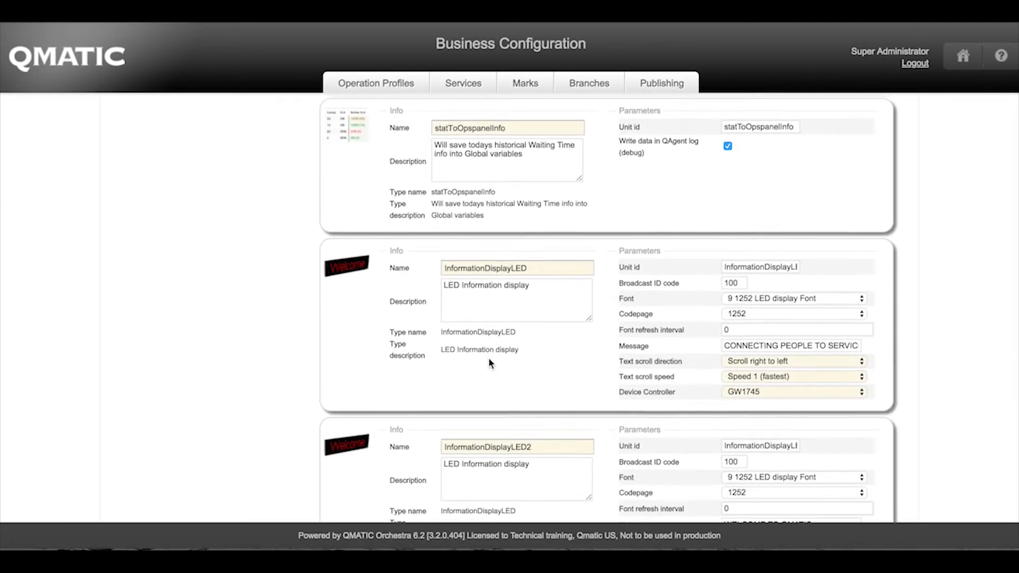
{"action": "scroll", "coordinate": [488, 363], "scroll_direction": "down", "scroll_amount": 10}
{"action": "left_click", "coordinate": [455, 290]}
{"action": "left_click", "coordinate": [762, 298]}
{"action": "left_click", "coordinate": [645, 283]}
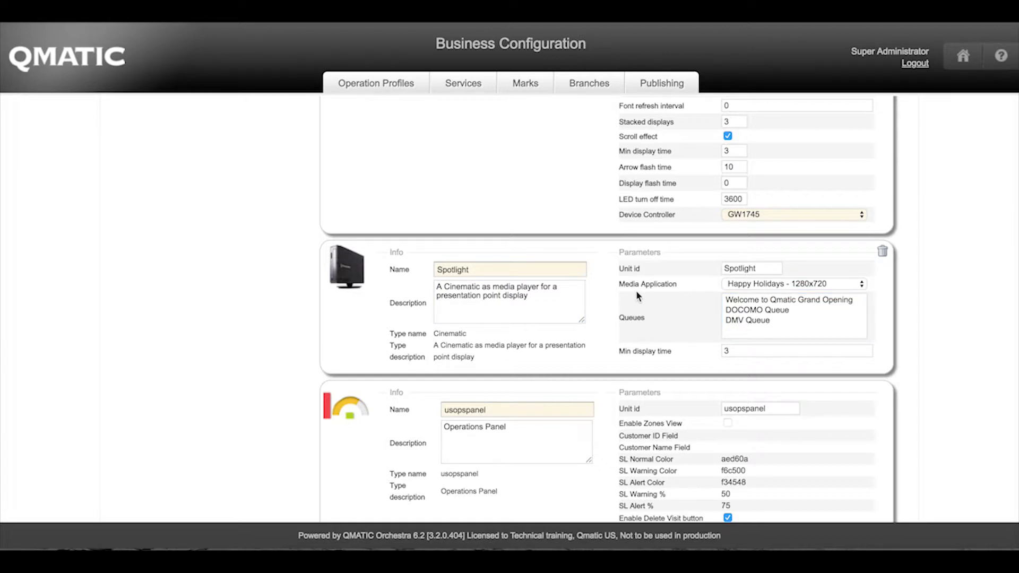
Step: Set the Spotlight unit's media application to Atlanta - 1280x720
{"action": "left_click", "coordinate": [796, 287]}
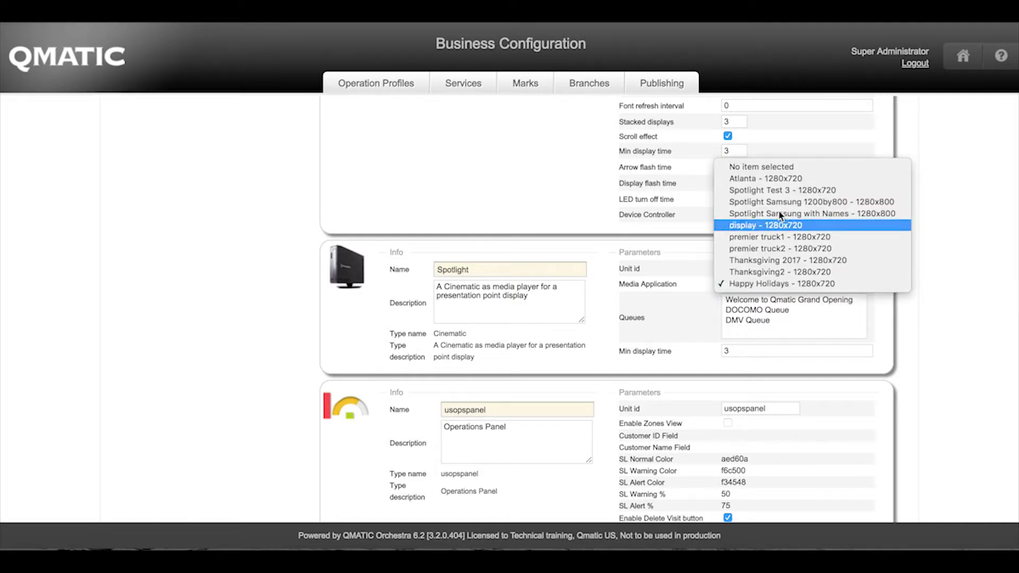
{"action": "left_click", "coordinate": [760, 167]}
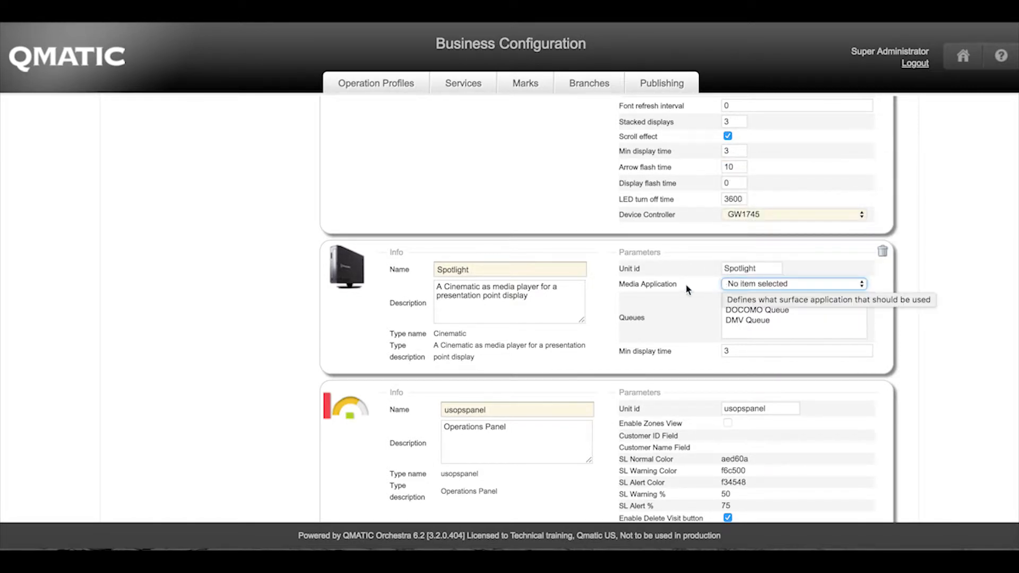
{"action": "scroll", "coordinate": [335, 340], "scroll_direction": "down", "scroll_amount": 3}
{"action": "scroll", "coordinate": [335, 340], "scroll_direction": "down", "scroll_amount": 10}
{"action": "scroll", "coordinate": [334, 341], "scroll_direction": "up", "scroll_amount": 15}
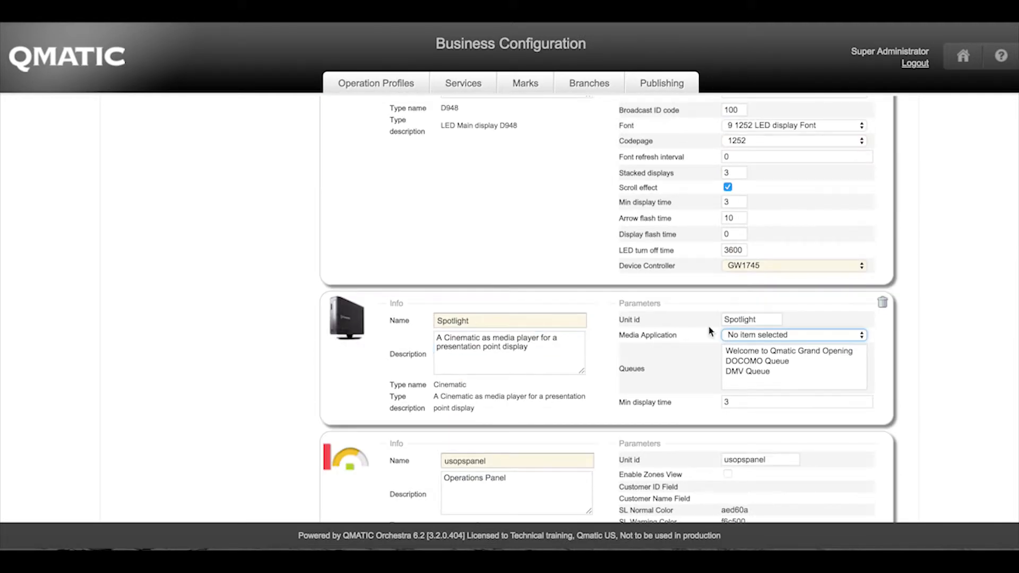
{"action": "left_click", "coordinate": [798, 334]}
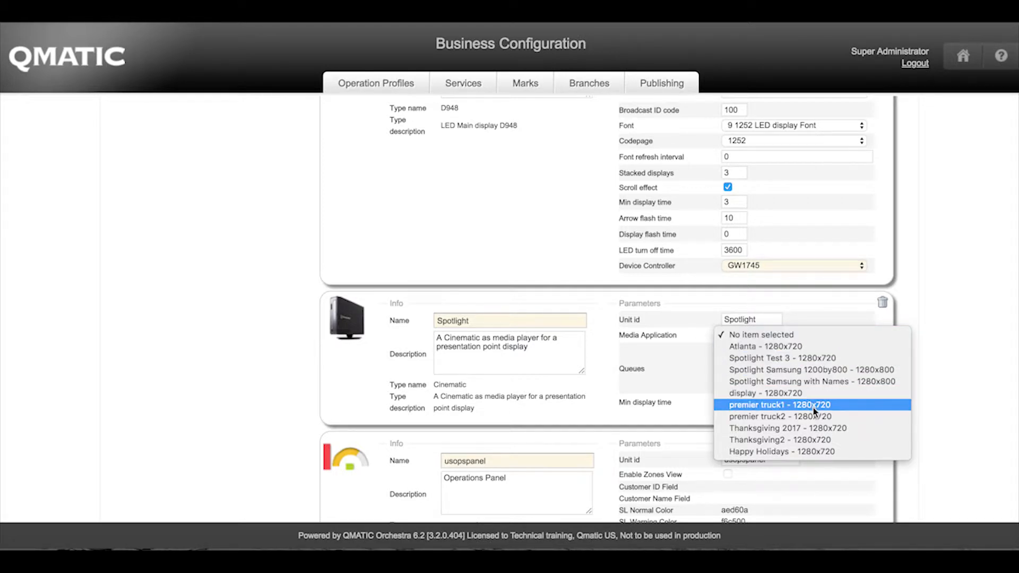
{"action": "left_click", "coordinate": [806, 353]}
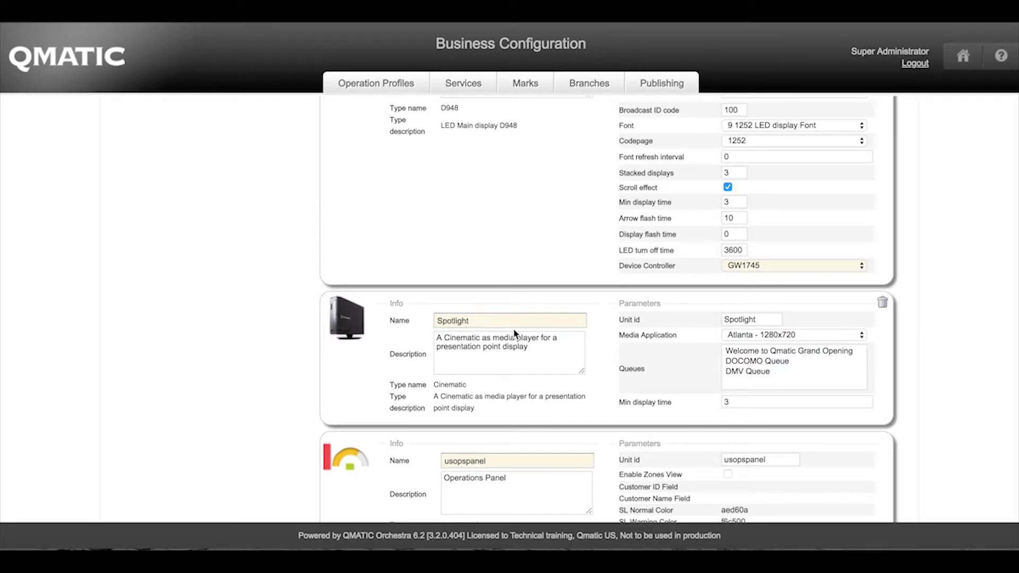
Step: Examine the Spotlight unit's type name and the Cinematic unit's unit id in the equipment profile
{"action": "scroll", "coordinate": [403, 341], "scroll_direction": "down", "scroll_amount": 2}
{"action": "left_click_drag", "start_coordinate": [391, 334], "coordinate": [469, 331]}
{"action": "left_click", "coordinate": [334, 342]}
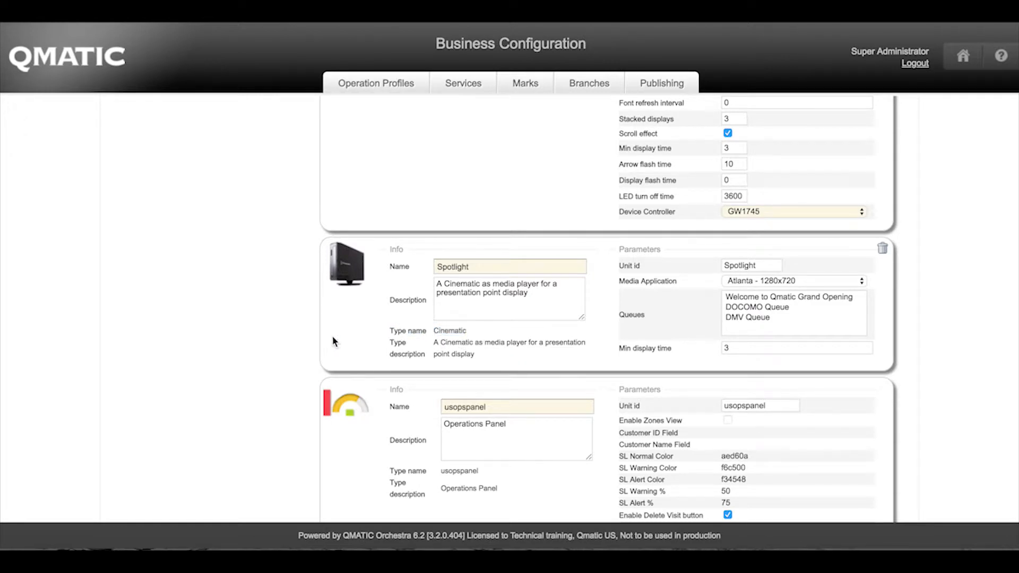
{"action": "scroll", "coordinate": [335, 342], "scroll_direction": "down", "scroll_amount": 10}
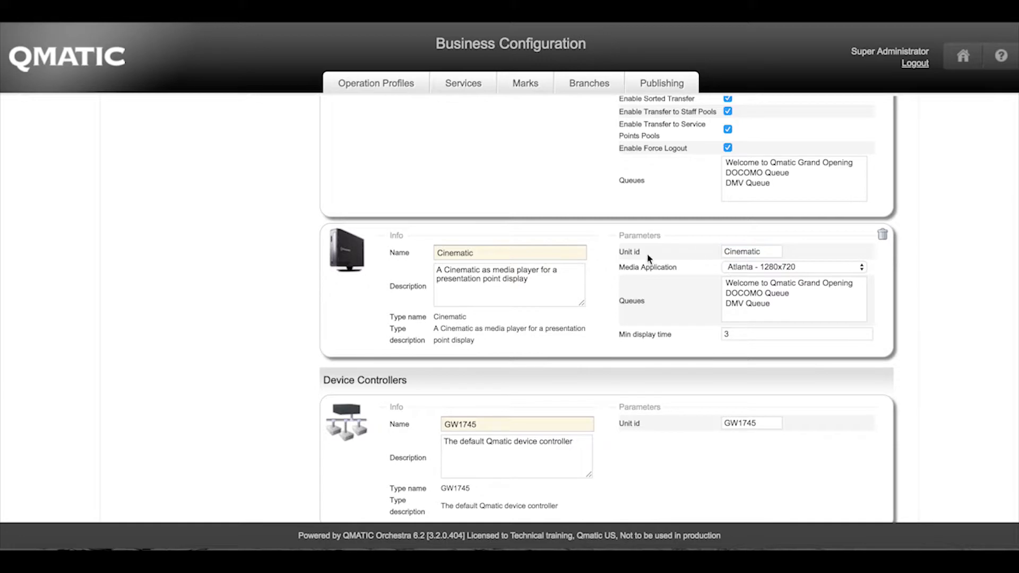
{"action": "left_click", "coordinate": [723, 253]}
{"action": "scroll", "coordinate": [382, 355], "scroll_direction": "down", "scroll_amount": 5}
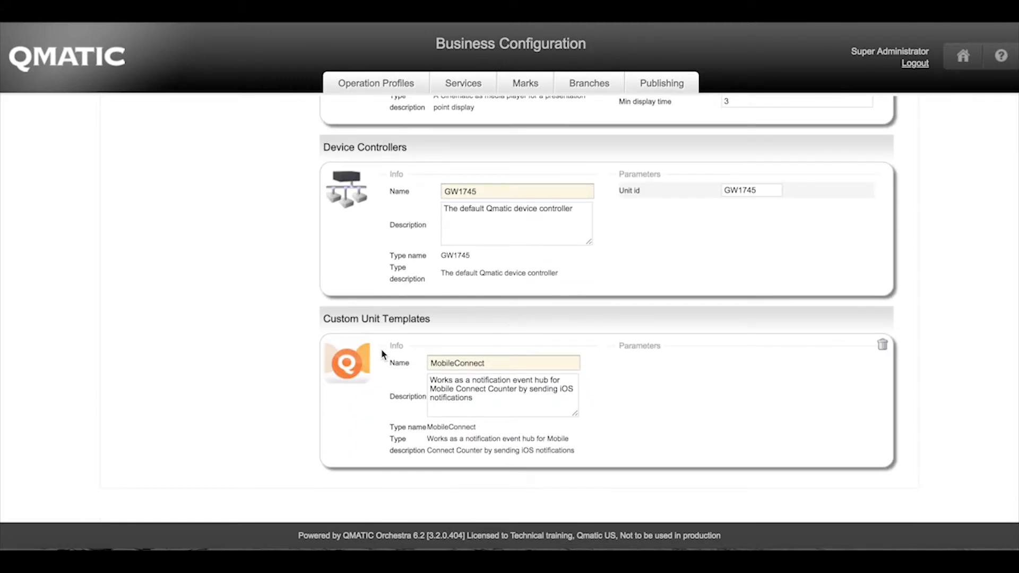
Step: Add a WebPresentationPoint unit to the Atlanta Office equipment profile
{"action": "scroll", "coordinate": [382, 355], "scroll_direction": "up", "scroll_amount": 10}
{"action": "scroll", "coordinate": [382, 355], "scroll_direction": "up", "scroll_amount": 20}
{"action": "scroll", "coordinate": [382, 355], "scroll_direction": "up", "scroll_amount": 20}
{"action": "scroll", "coordinate": [382, 355], "scroll_direction": "up", "scroll_amount": 20}
{"action": "scroll", "coordinate": [382, 355], "scroll_direction": "up", "scroll_amount": 20}
{"action": "scroll", "coordinate": [382, 354], "scroll_direction": "up", "scroll_amount": 20}
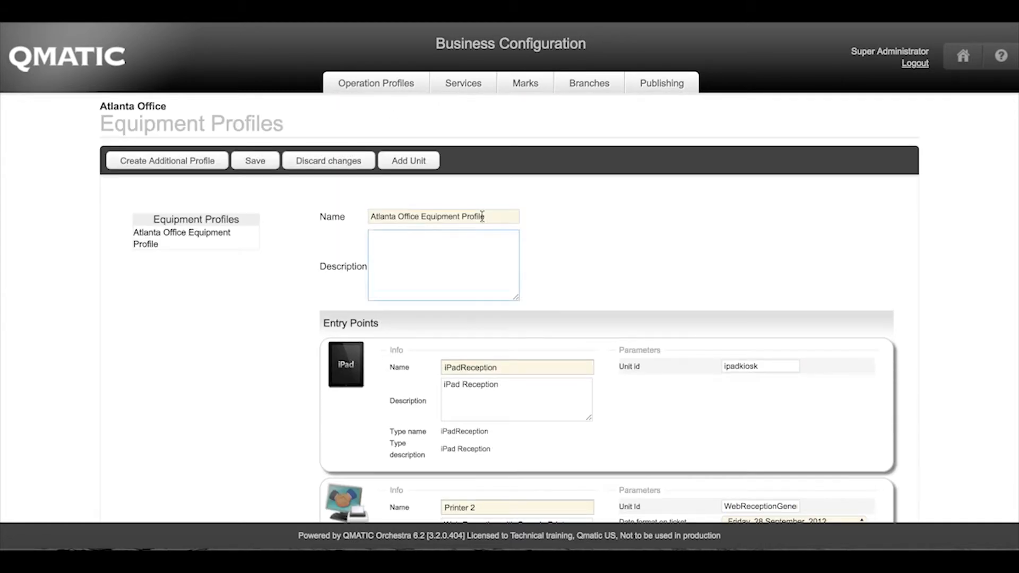
{"action": "left_click", "coordinate": [426, 164]}
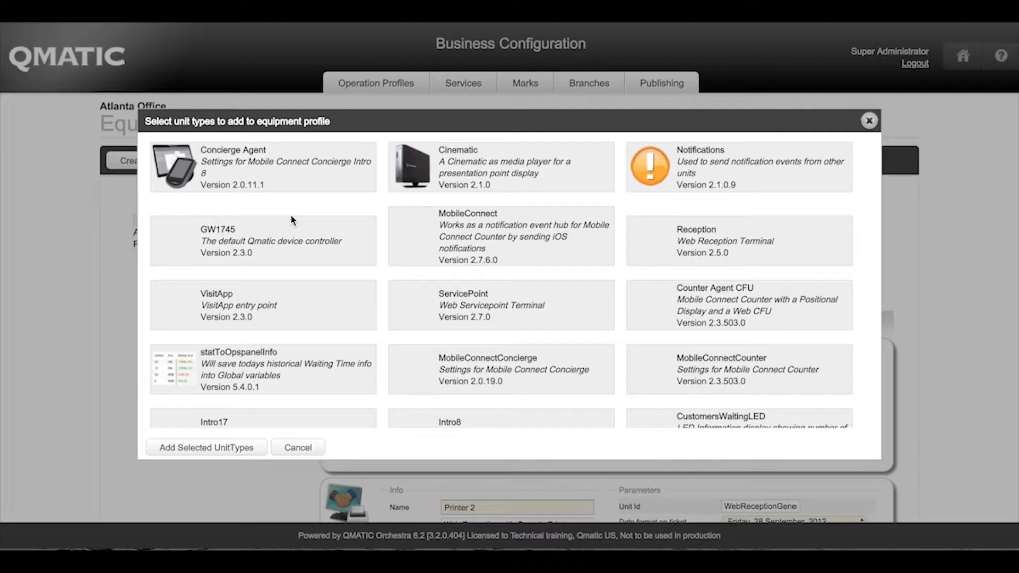
{"action": "scroll", "coordinate": [408, 322], "scroll_direction": "down", "scroll_amount": 10}
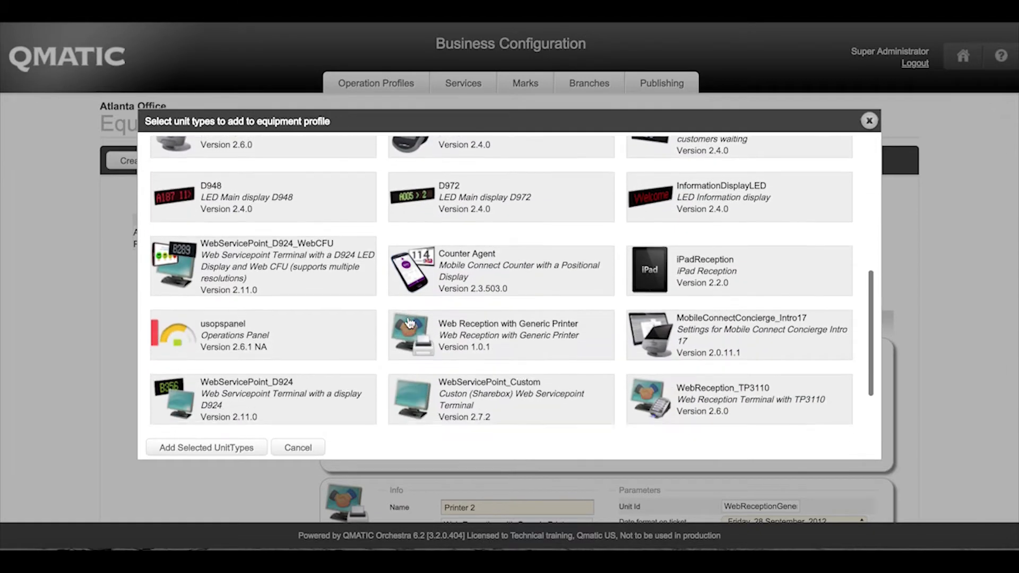
{"action": "left_click", "coordinate": [287, 391]}
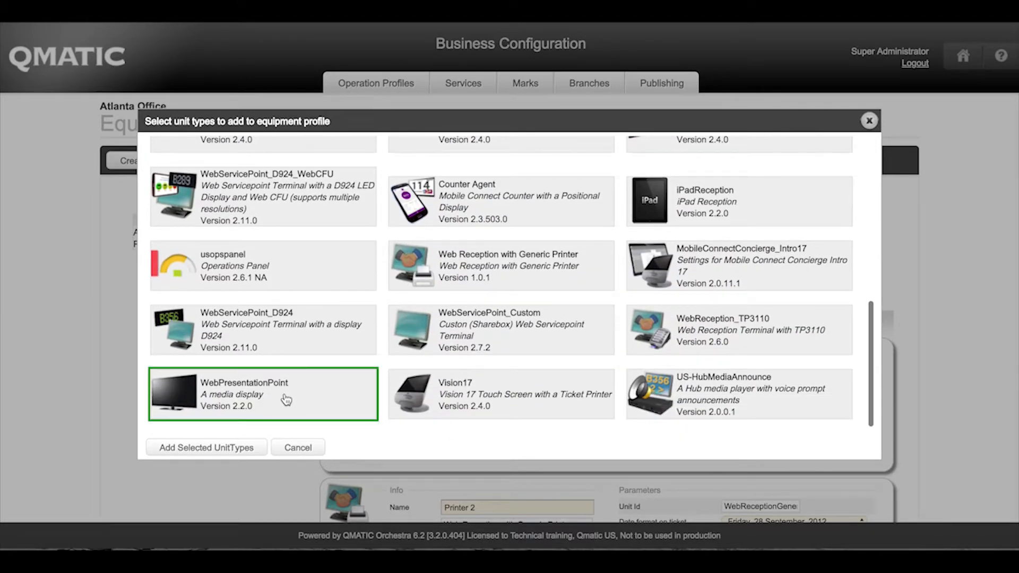
{"action": "left_click", "coordinate": [206, 447]}
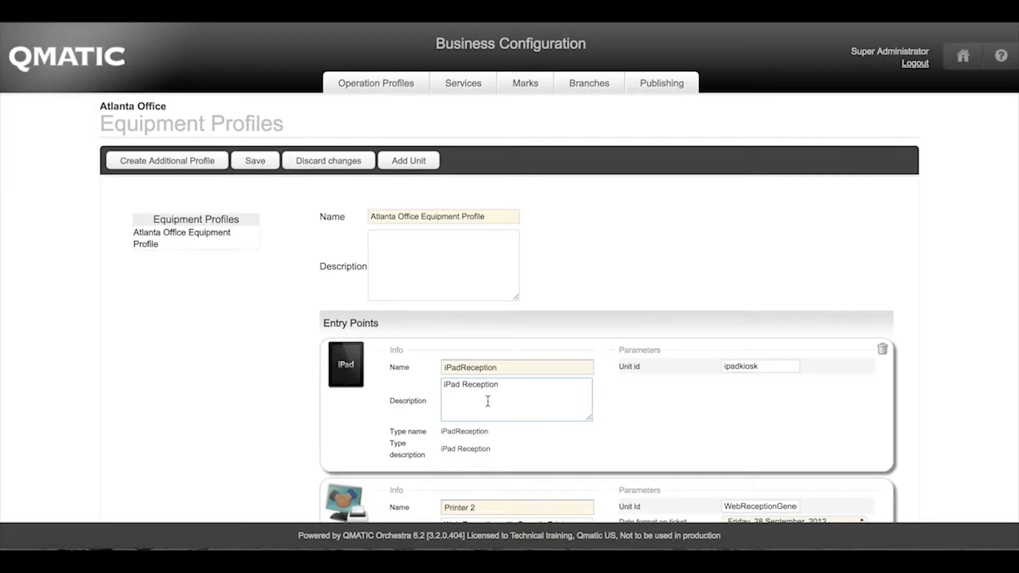
Step: Set the new WebPresentationPoint unit's media application to Atlanta - 1280x720 and save the equipment profile
{"action": "scroll", "coordinate": [348, 378], "scroll_direction": "down", "scroll_amount": 15}
{"action": "scroll", "coordinate": [349, 377], "scroll_direction": "up", "scroll_amount": 2}
{"action": "scroll", "coordinate": [348, 377], "scroll_direction": "down", "scroll_amount": 20}
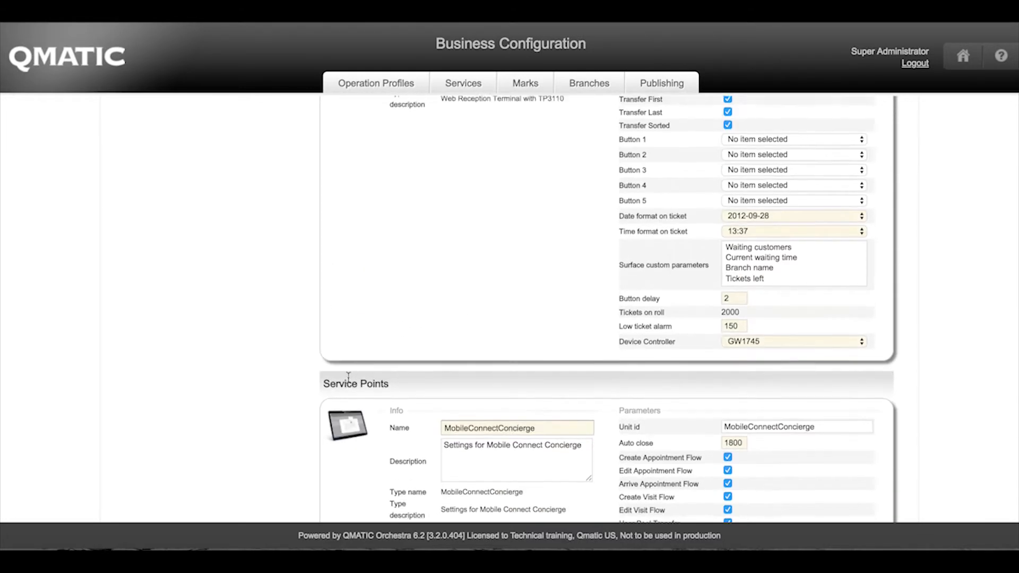
{"action": "scroll", "coordinate": [349, 379], "scroll_direction": "down", "scroll_amount": 15}
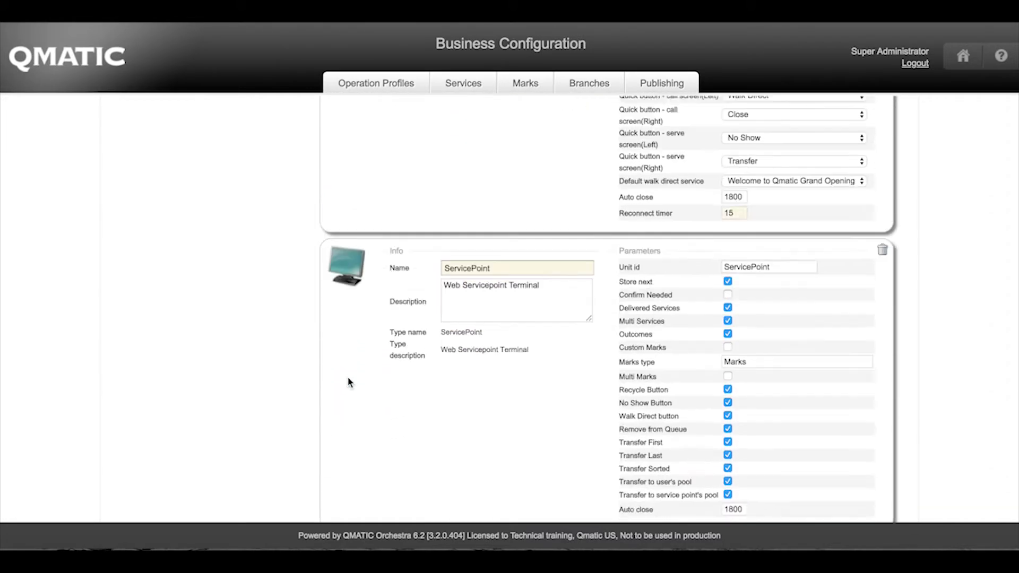
{"action": "scroll", "coordinate": [349, 382], "scroll_direction": "down", "scroll_amount": 15}
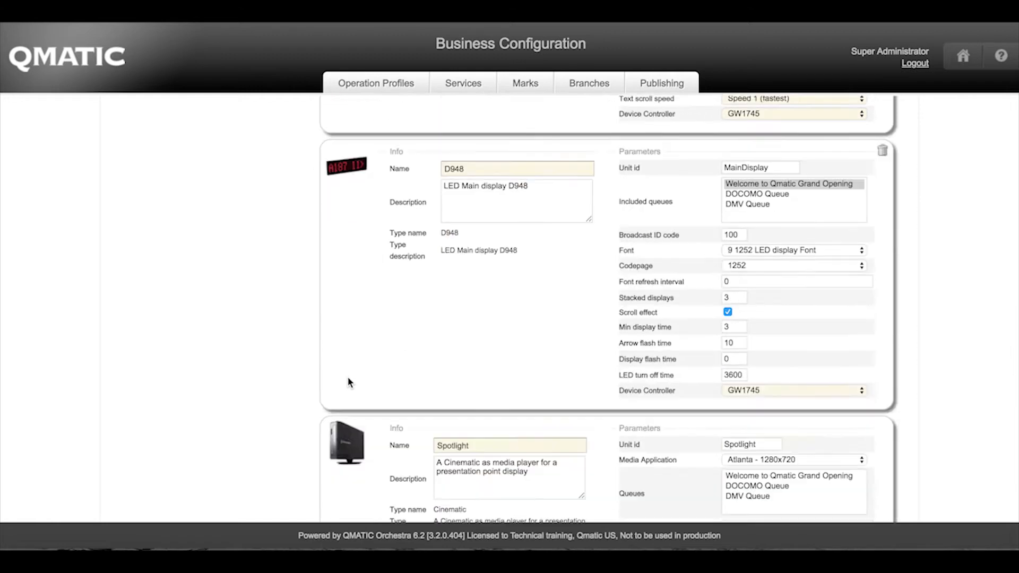
{"action": "scroll", "coordinate": [349, 382], "scroll_direction": "down", "scroll_amount": 8}
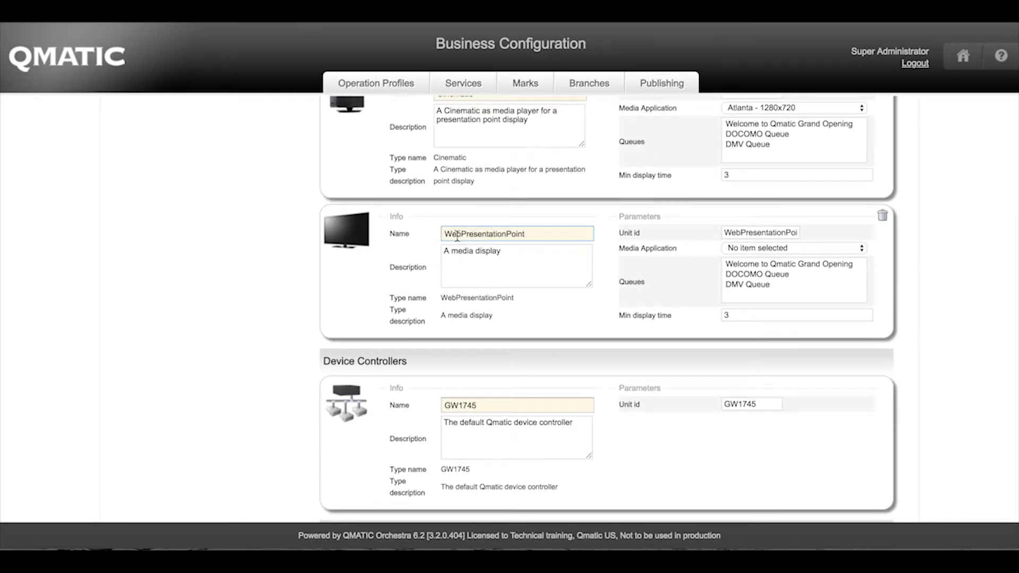
{"action": "left_click_drag", "start_coordinate": [392, 302], "coordinate": [523, 300]}
{"action": "left_click", "coordinate": [616, 255]}
{"action": "left_click", "coordinate": [741, 249]}
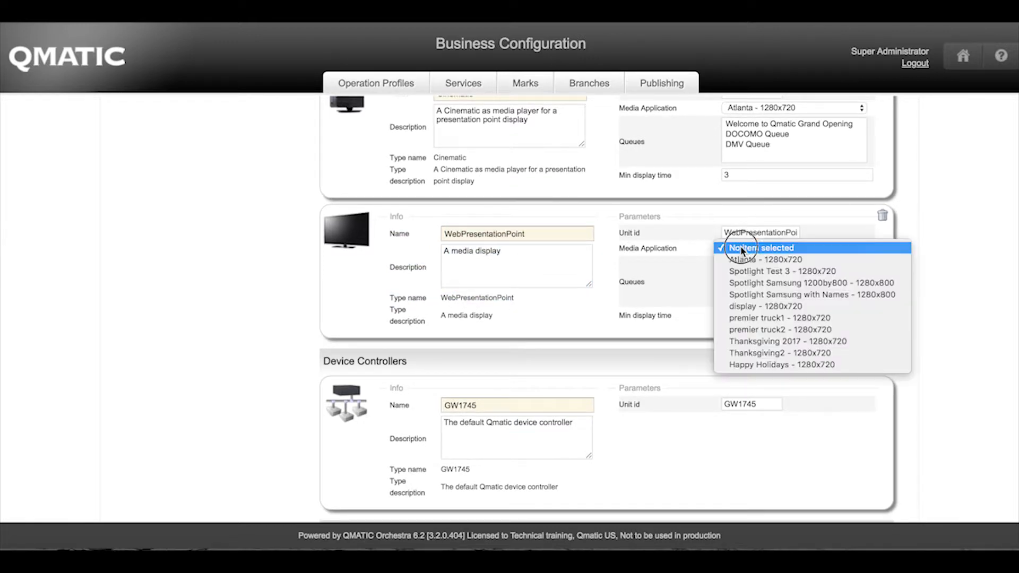
{"action": "left_click", "coordinate": [753, 260]}
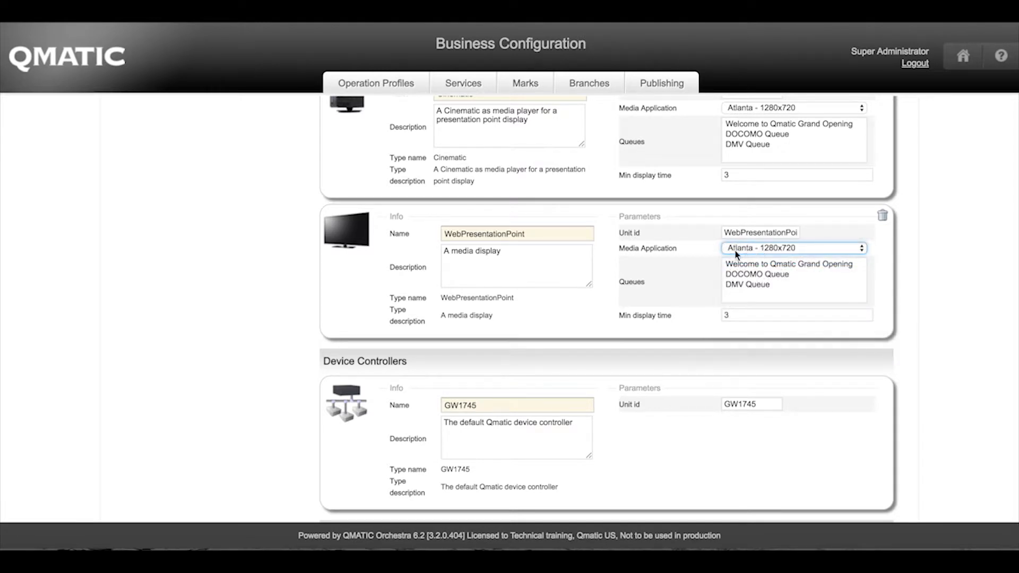
{"action": "scroll", "coordinate": [156, 279], "scroll_direction": "up", "scroll_amount": 15}
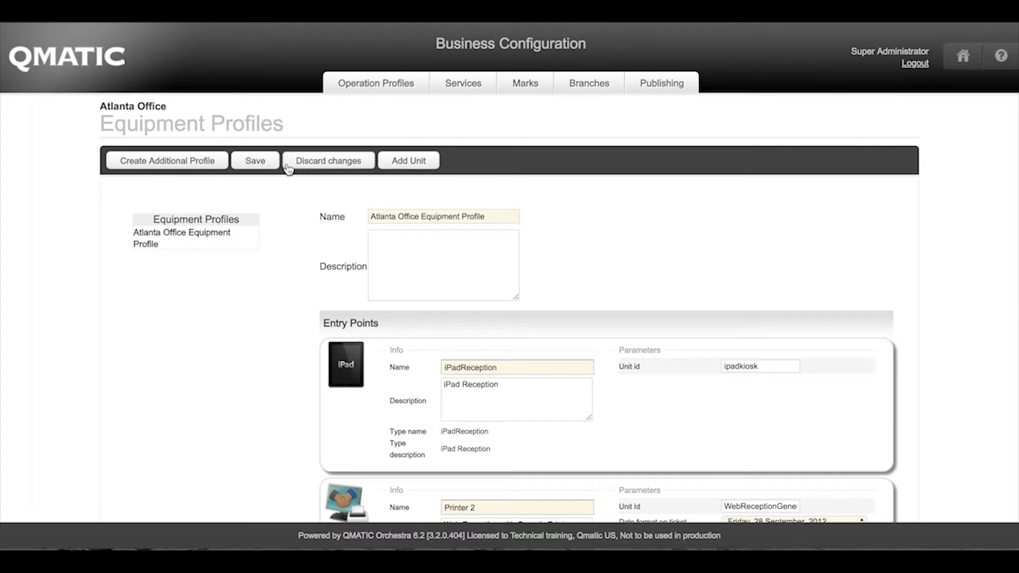
{"action": "left_click", "coordinate": [259, 164]}
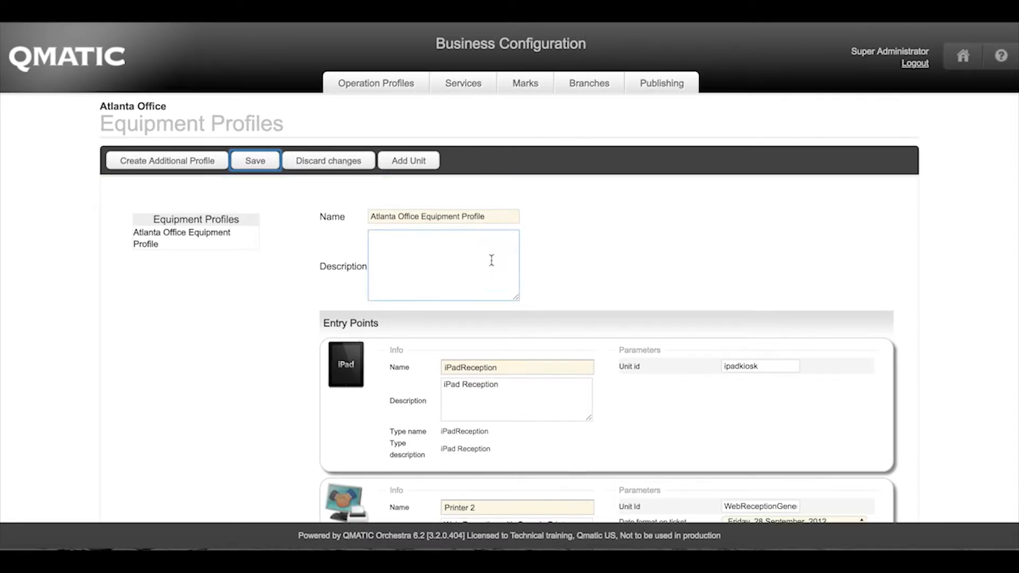
Step: Open the Atlanta Demo Room branch and check its branch prefix under Runtime Setup
{"action": "left_click", "coordinate": [594, 89]}
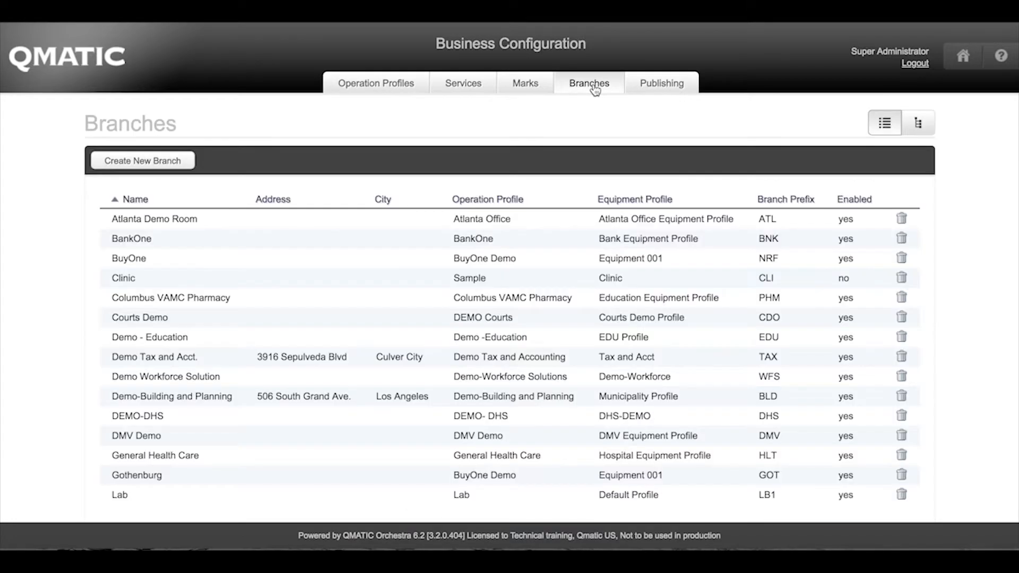
{"action": "left_click", "coordinate": [167, 220]}
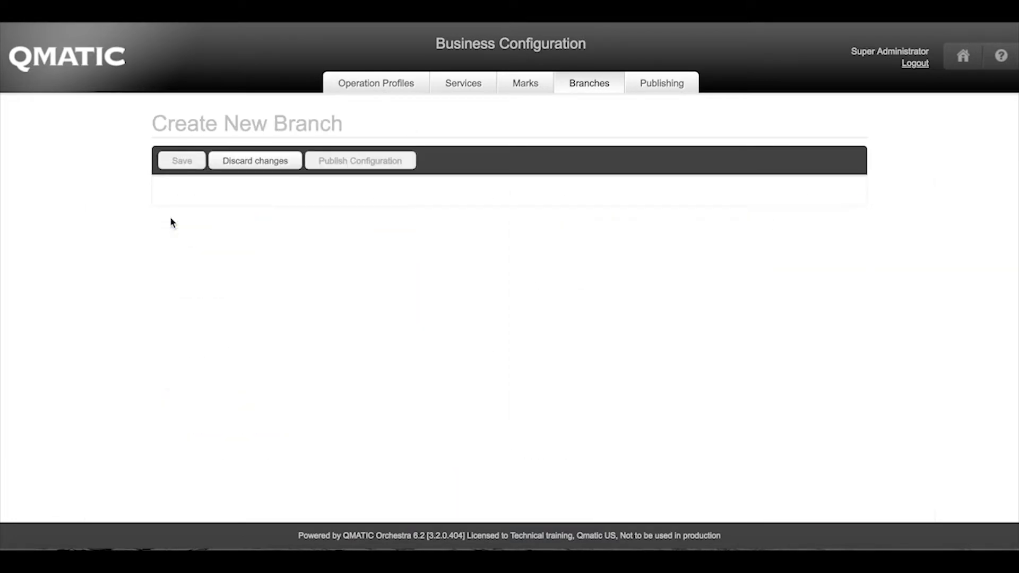
{"action": "scroll", "coordinate": [157, 228], "scroll_direction": "down", "scroll_amount": 5}
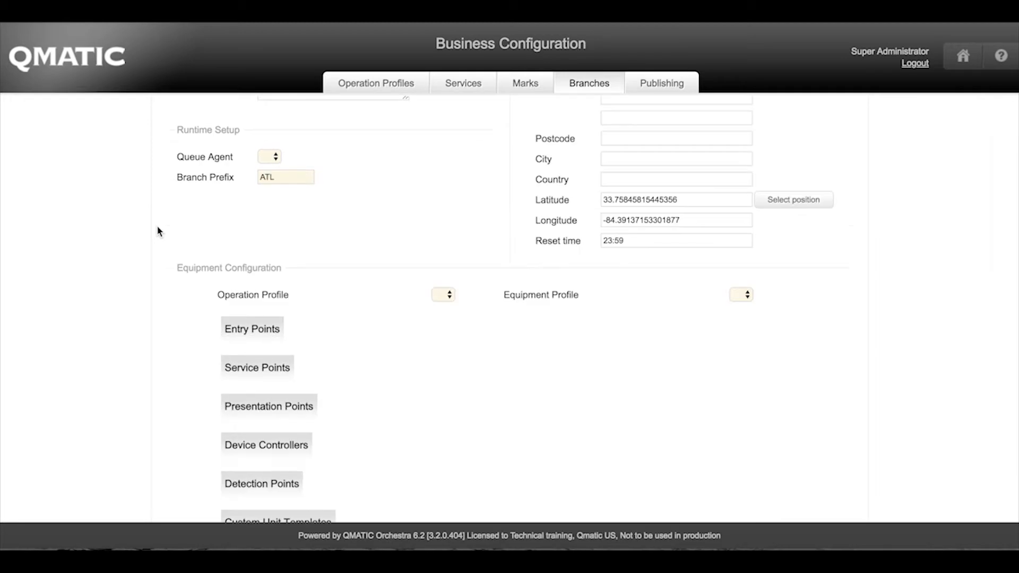
{"action": "triple_click", "coordinate": [204, 178]}
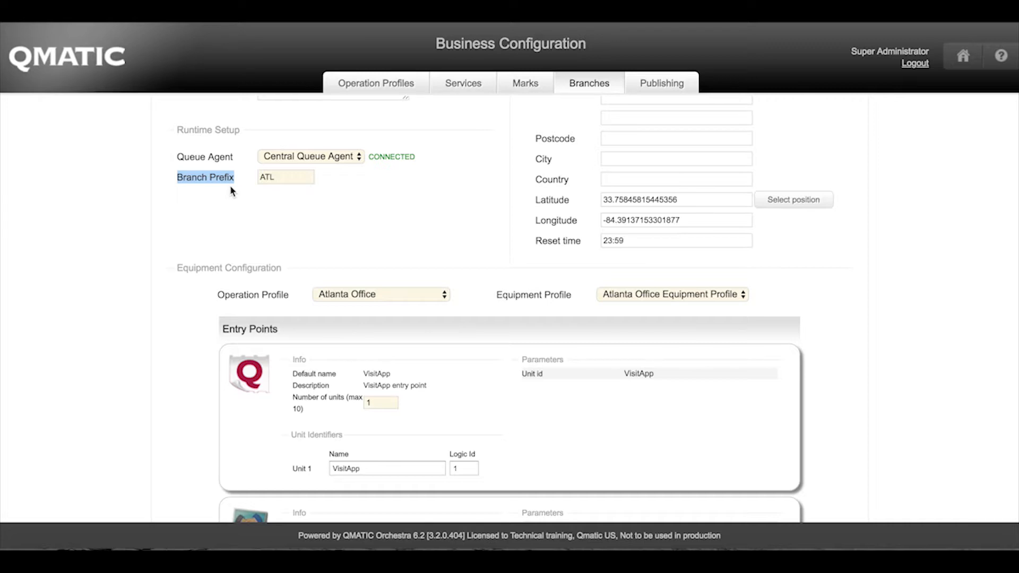
Step: Check the unit id of the Cinematic presentation point in the Atlanta Demo Room branch
{"action": "scroll", "coordinate": [175, 270], "scroll_direction": "down", "scroll_amount": 15}
{"action": "scroll", "coordinate": [177, 273], "scroll_direction": "down", "scroll_amount": 15}
{"action": "scroll", "coordinate": [176, 273], "scroll_direction": "down", "scroll_amount": 8}
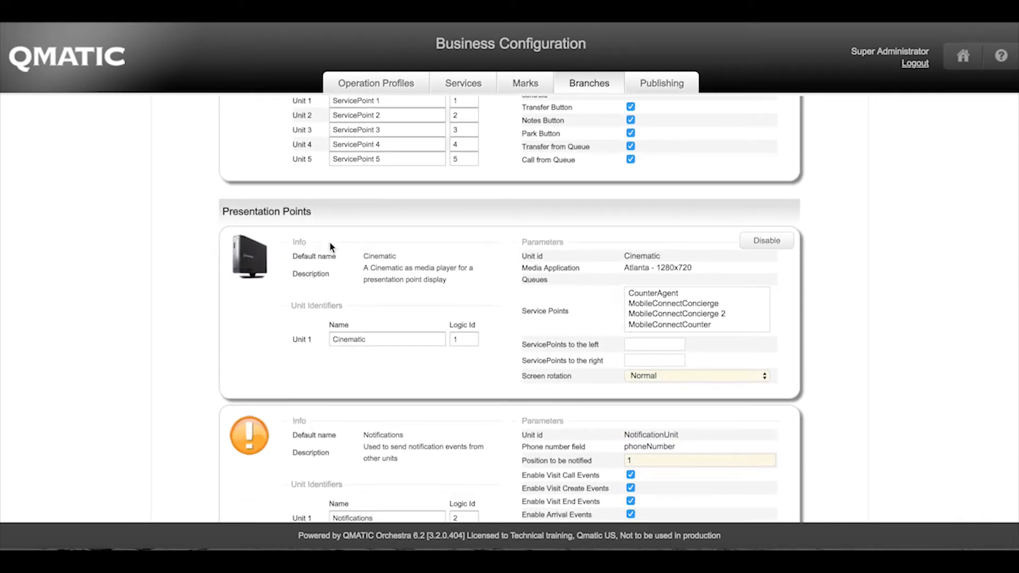
{"action": "left_click_drag", "start_coordinate": [523, 257], "coordinate": [670, 255]}
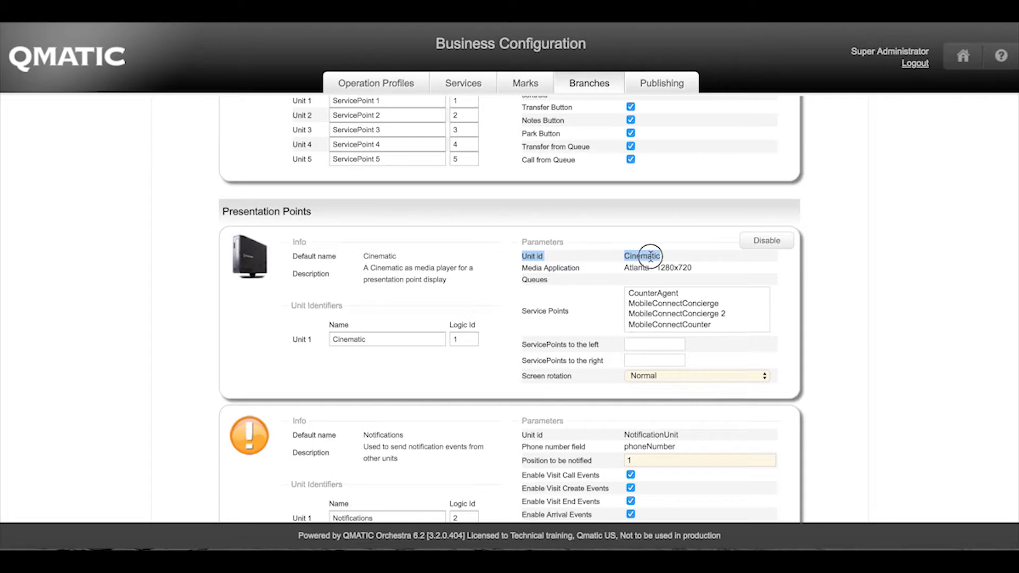
Step: Check the unit id of the WebPresentationPoint unit among the branch's presentation points
{"action": "left_click", "coordinate": [650, 257]}
{"action": "scroll", "coordinate": [577, 284], "scroll_direction": "down", "scroll_amount": 9}
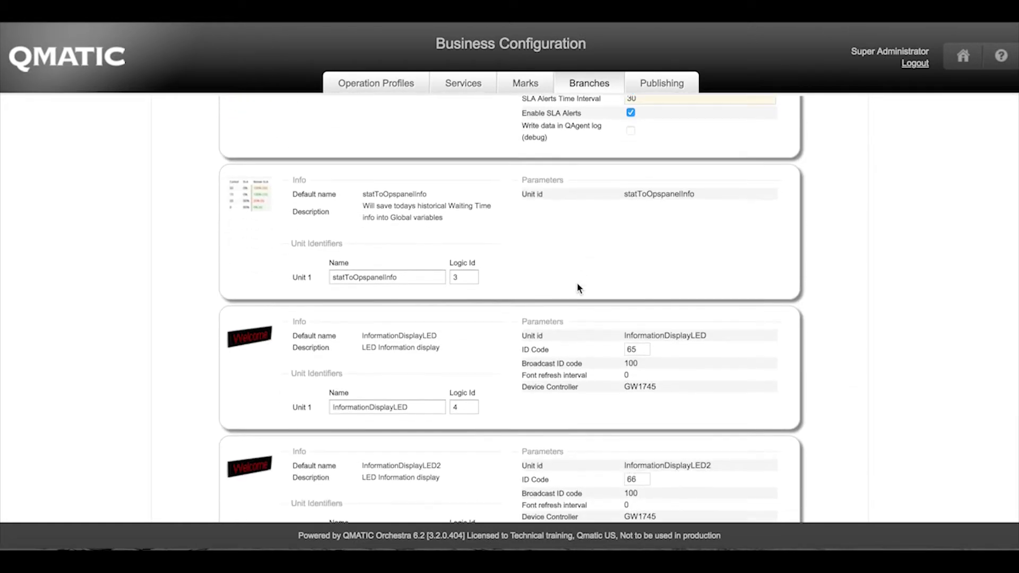
{"action": "scroll", "coordinate": [628, 291], "scroll_direction": "down", "scroll_amount": 6}
{"action": "scroll", "coordinate": [591, 296], "scroll_direction": "down", "scroll_amount": 12}
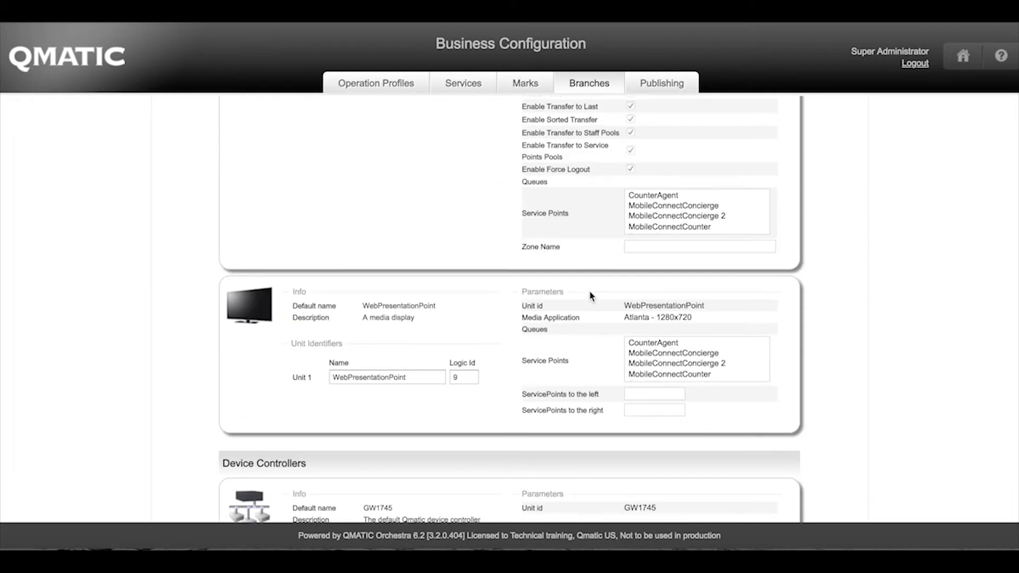
{"action": "scroll", "coordinate": [591, 295], "scroll_direction": "down", "scroll_amount": 2}
{"action": "left_click_drag", "start_coordinate": [624, 243], "coordinate": [714, 246]}
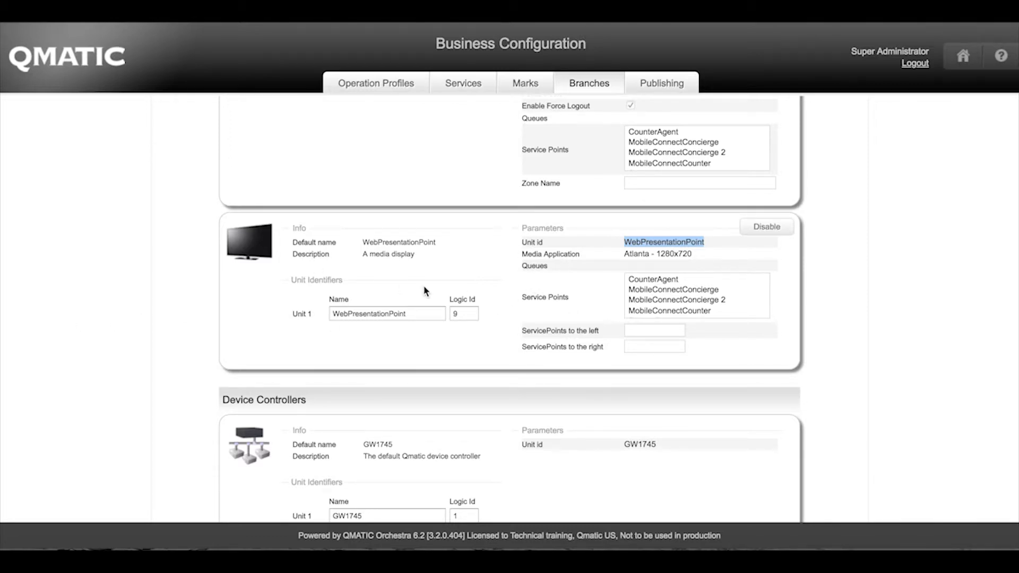
{"action": "scroll", "coordinate": [424, 290], "scroll_direction": "up", "scroll_amount": 2}
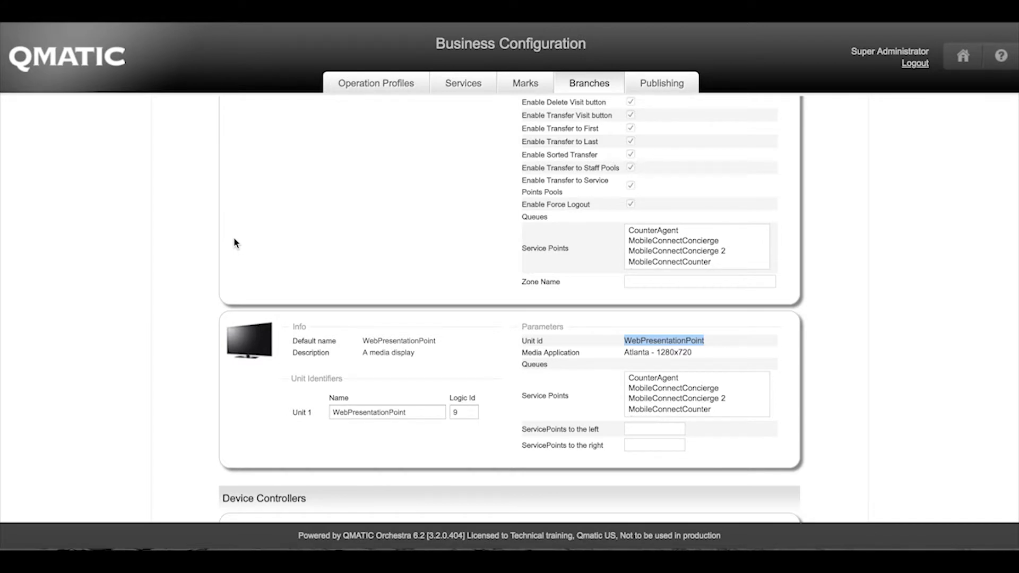
{"action": "scroll", "coordinate": [236, 243], "scroll_direction": "down", "scroll_amount": 15}
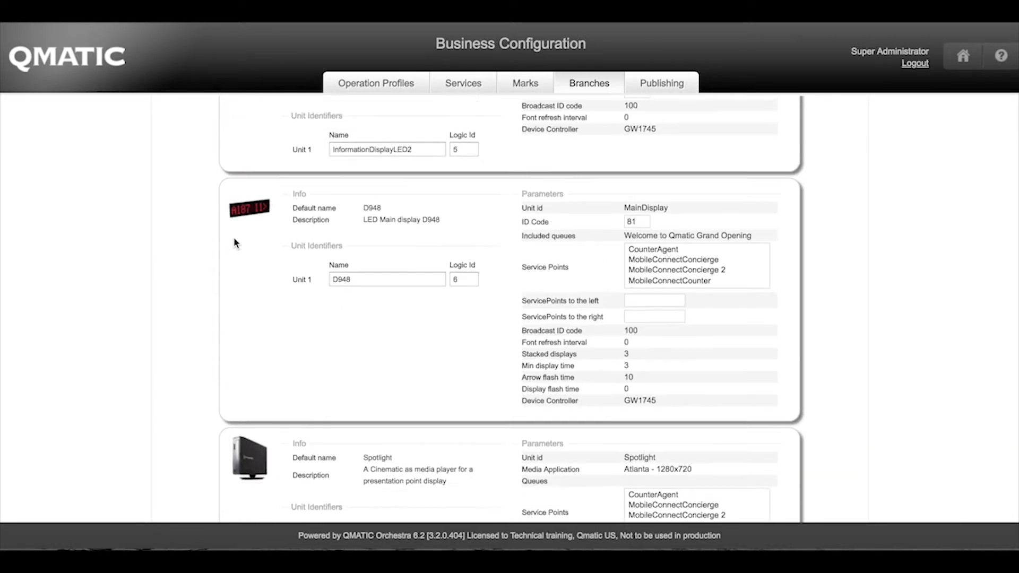
{"action": "scroll", "coordinate": [236, 243], "scroll_direction": "up", "scroll_amount": 15}
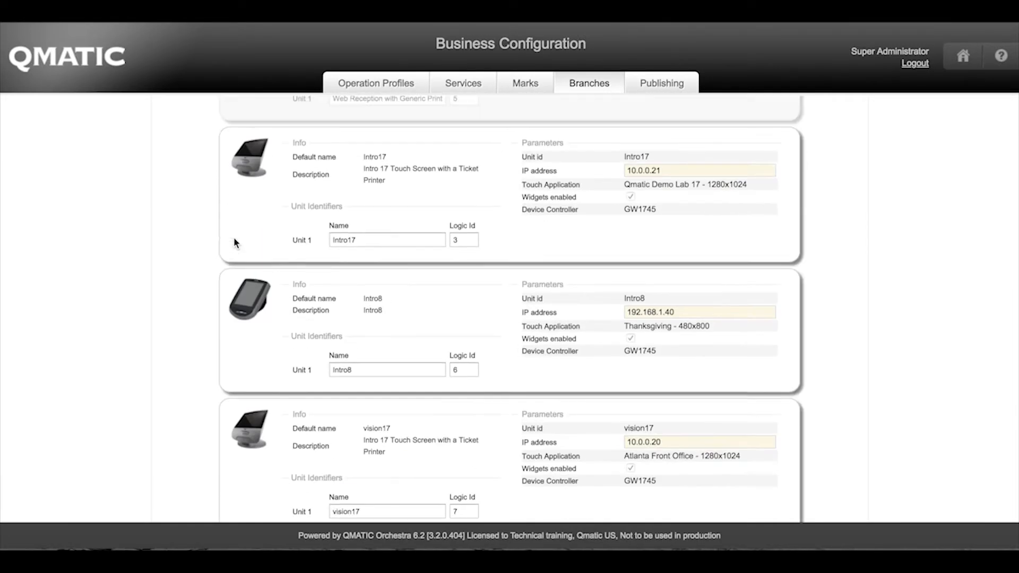
{"action": "scroll", "coordinate": [236, 243], "scroll_direction": "up", "scroll_amount": 1}
{"action": "scroll", "coordinate": [236, 243], "scroll_direction": "up", "scroll_amount": 10}
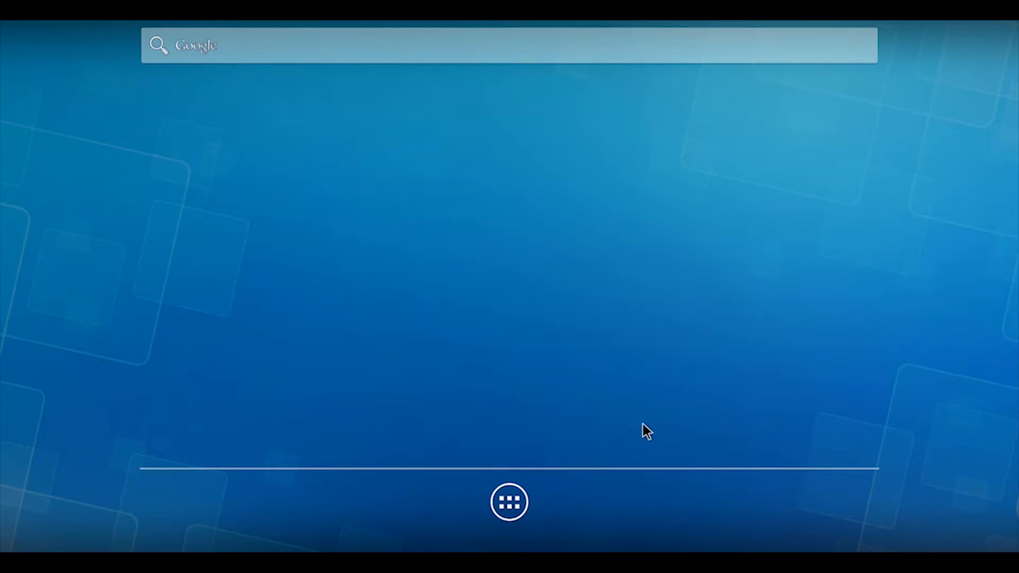
Step: Switch to the Android device, open FileExplorer and browse the USB drive to USB_DISK2/udisk0/Qmatic
{"action": "left_click_drag", "start_coordinate": [642, 423], "coordinate": [509, 452]}
{"action": "left_click", "coordinate": [508, 503]}
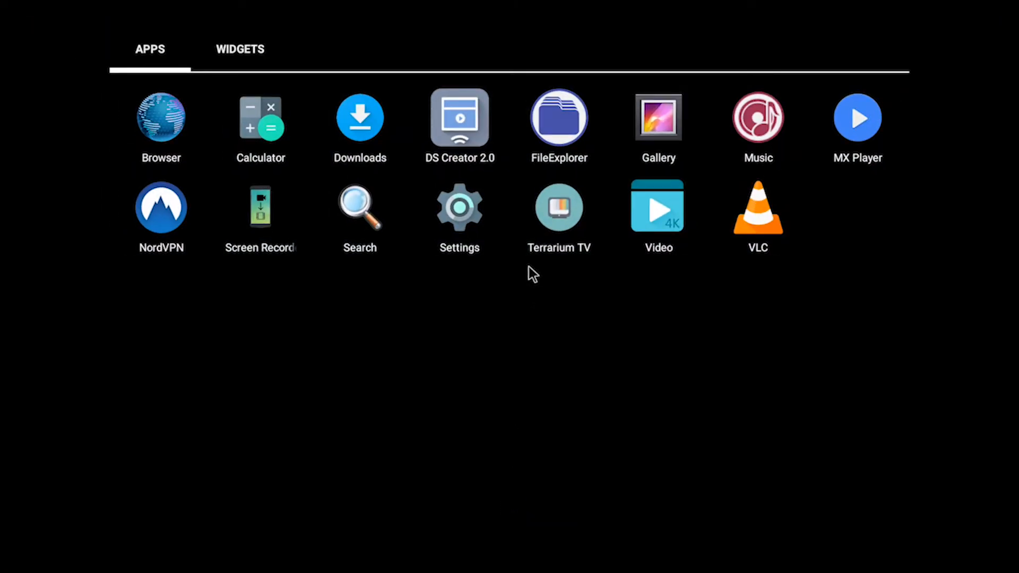
{"action": "left_click", "coordinate": [556, 121]}
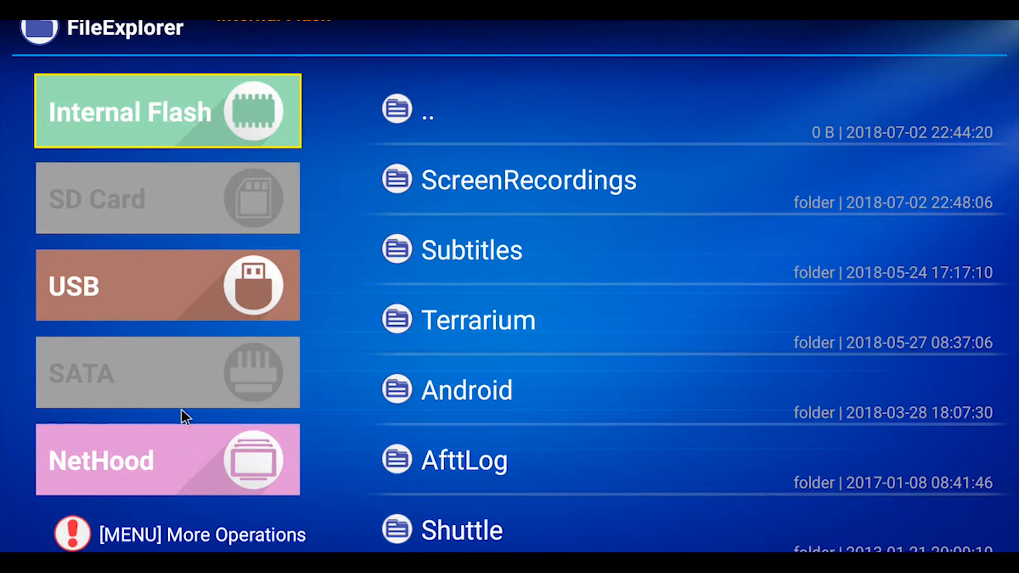
{"action": "left_click", "coordinate": [154, 284]}
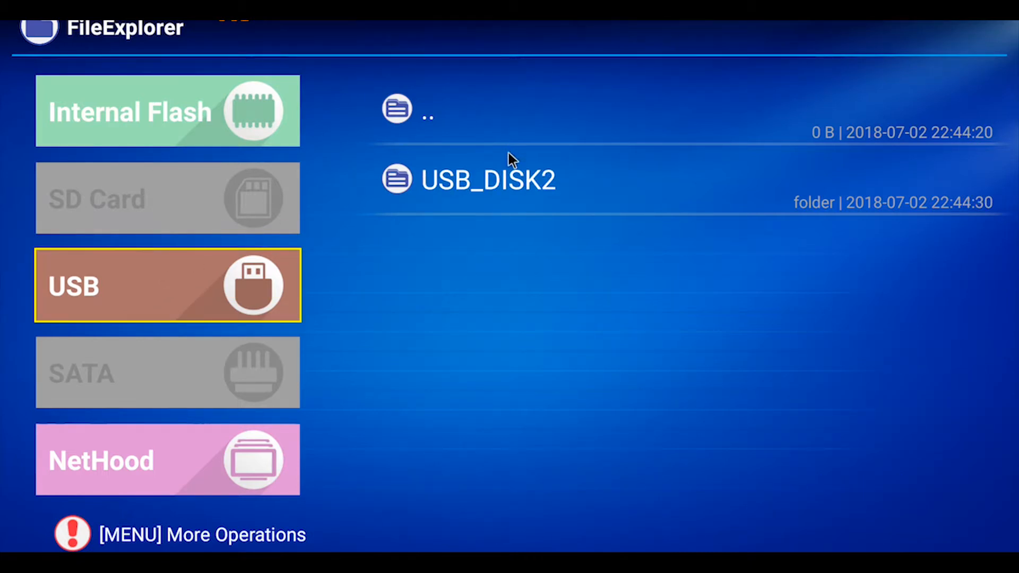
{"action": "left_click", "coordinate": [506, 169]}
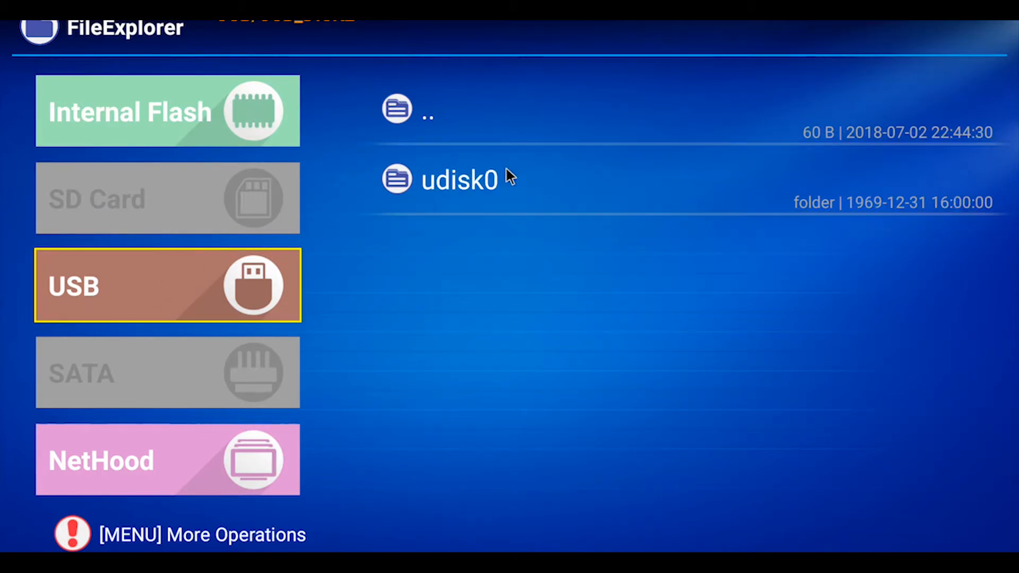
{"action": "left_click", "coordinate": [498, 181]}
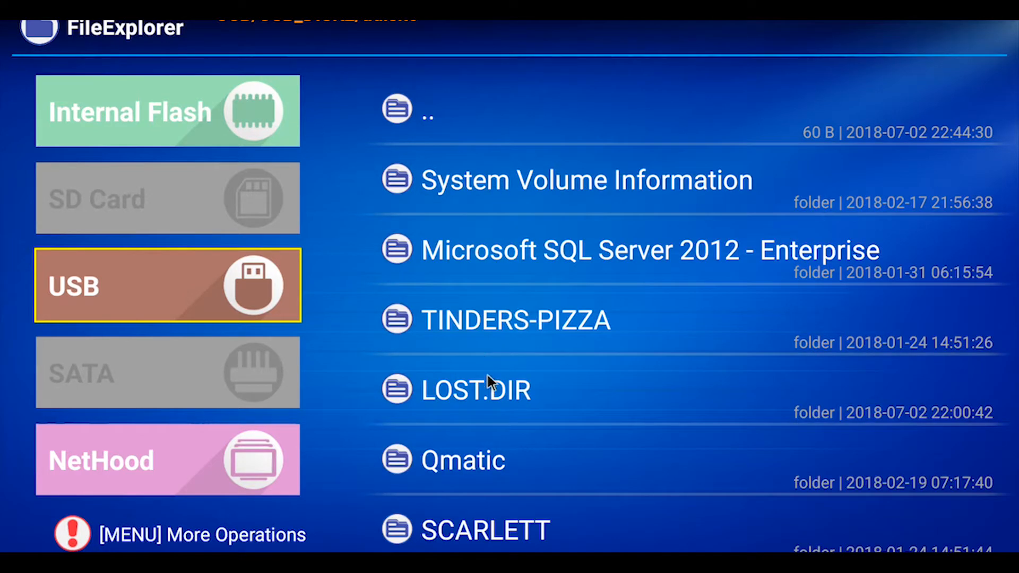
{"action": "left_click", "coordinate": [487, 457]}
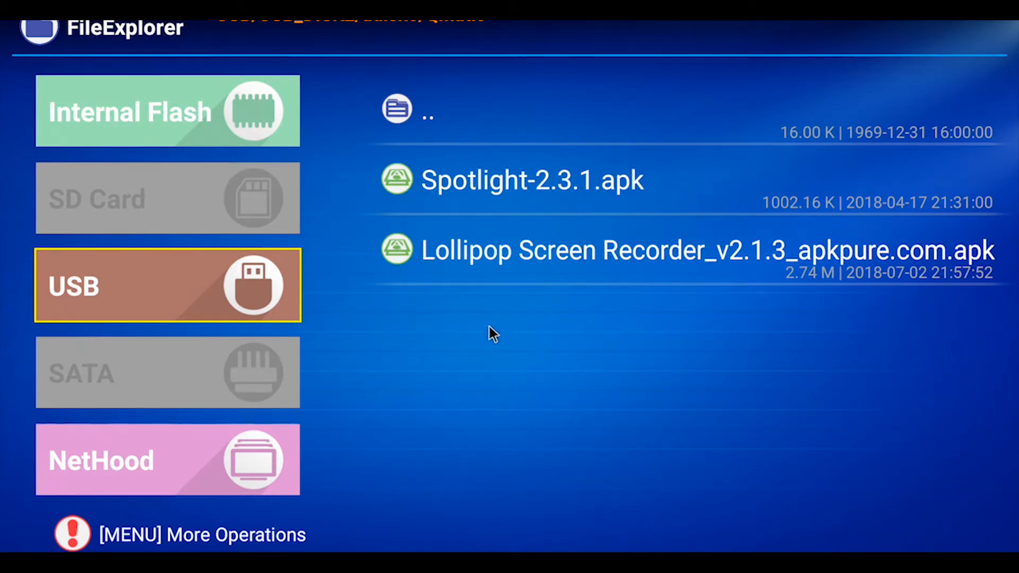
Step: Install Spotlight-2.3.1.apk from the Qmatic folder, accept its permissions and finish without opening the app
{"action": "left_click", "coordinate": [486, 189]}
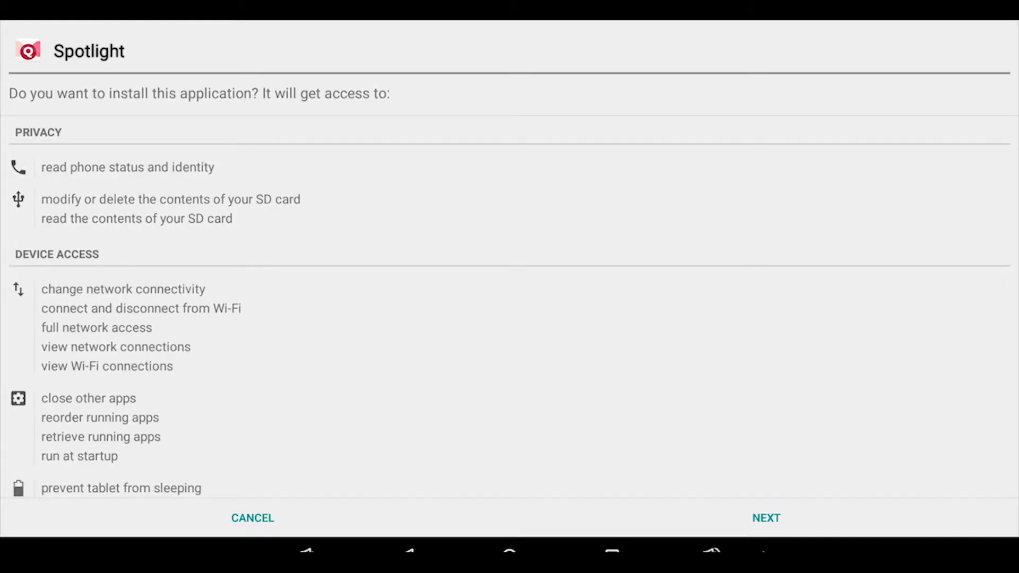
{"action": "left_click", "coordinate": [762, 515]}
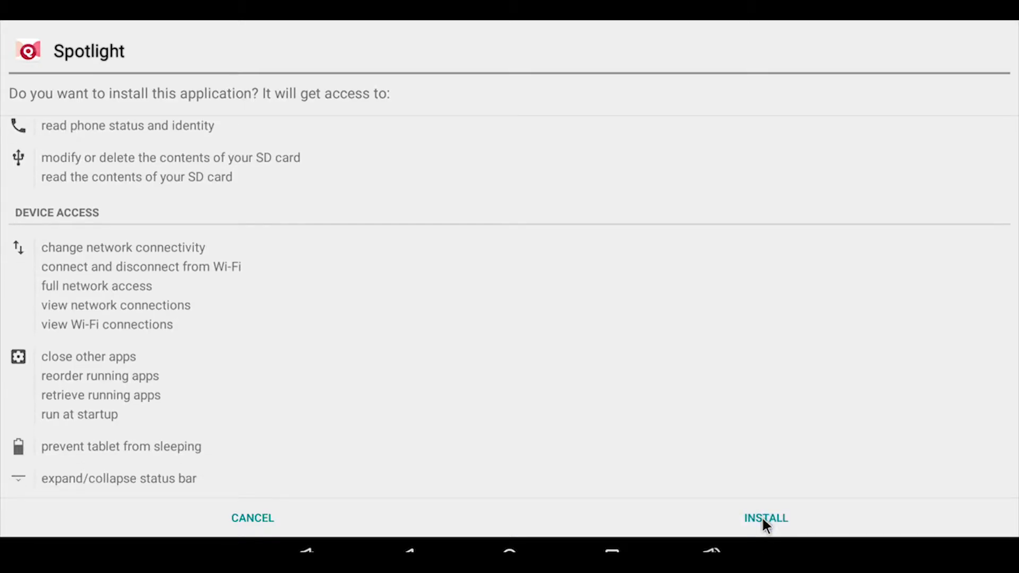
{"action": "left_click", "coordinate": [762, 516]}
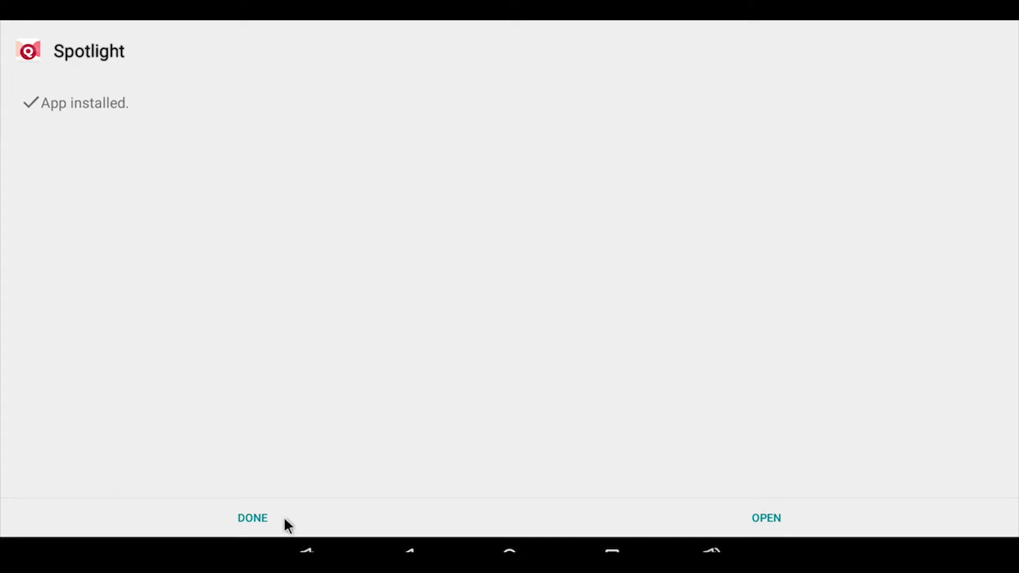
{"action": "left_click", "coordinate": [268, 516]}
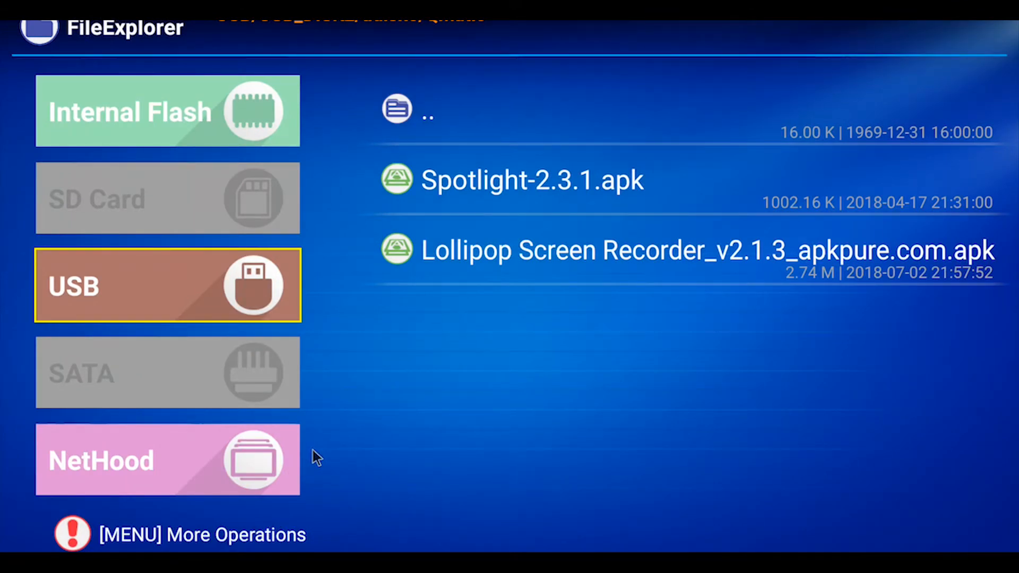
Step: Exit FileExplorer back to the app list and launch the Spotlight app
{"action": "key", "text": "Escape"}
{"action": "key", "text": "Escape"}
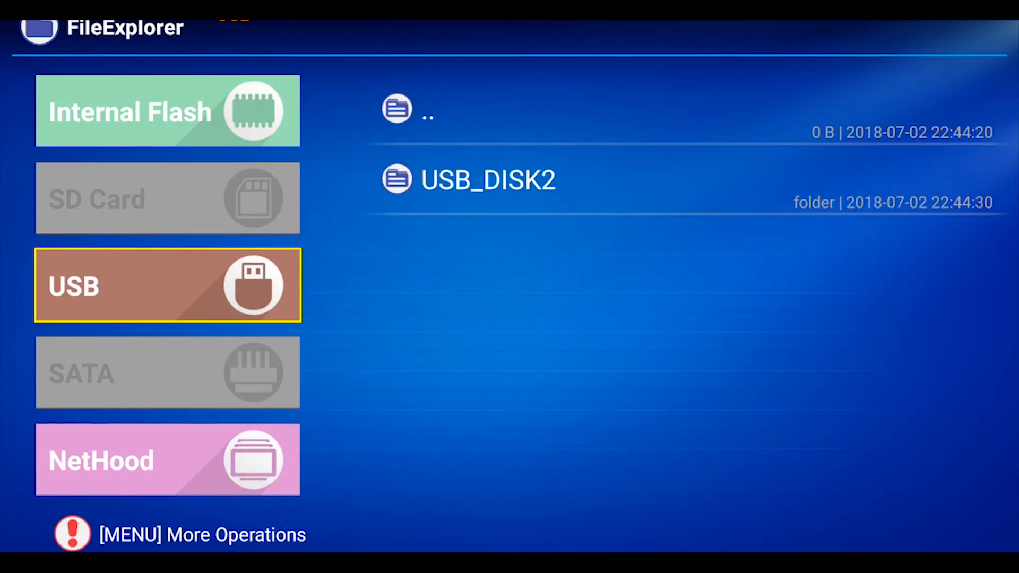
{"action": "key", "text": "Escape"}
{"action": "key", "text": "Escape"}
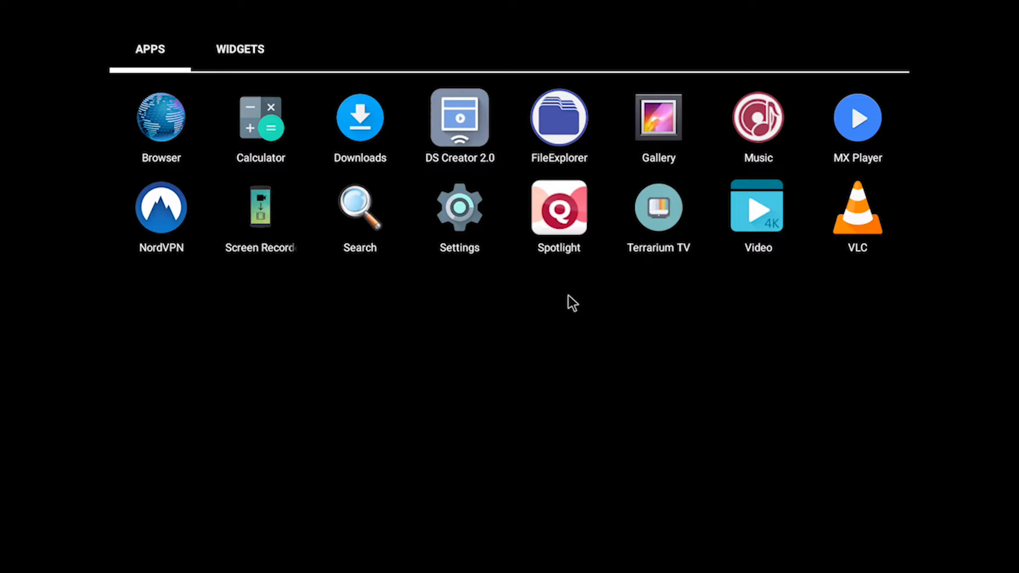
{"action": "left_click", "coordinate": [553, 247]}
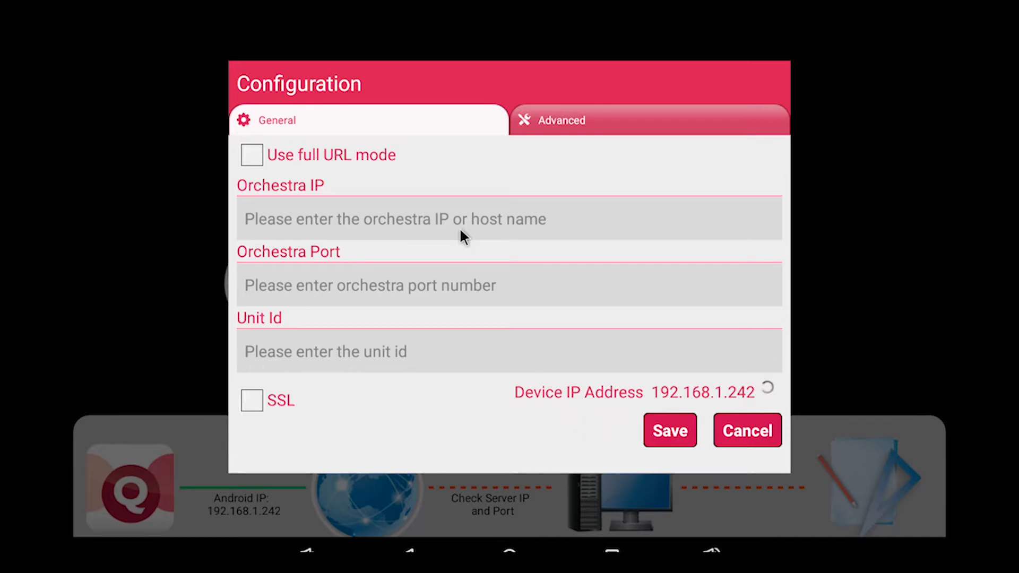
Step: Set the Orchestra IP to 52.168.26.194 and the Orchestra port to 8080 in the general configuration
{"action": "type", "text": "52."}
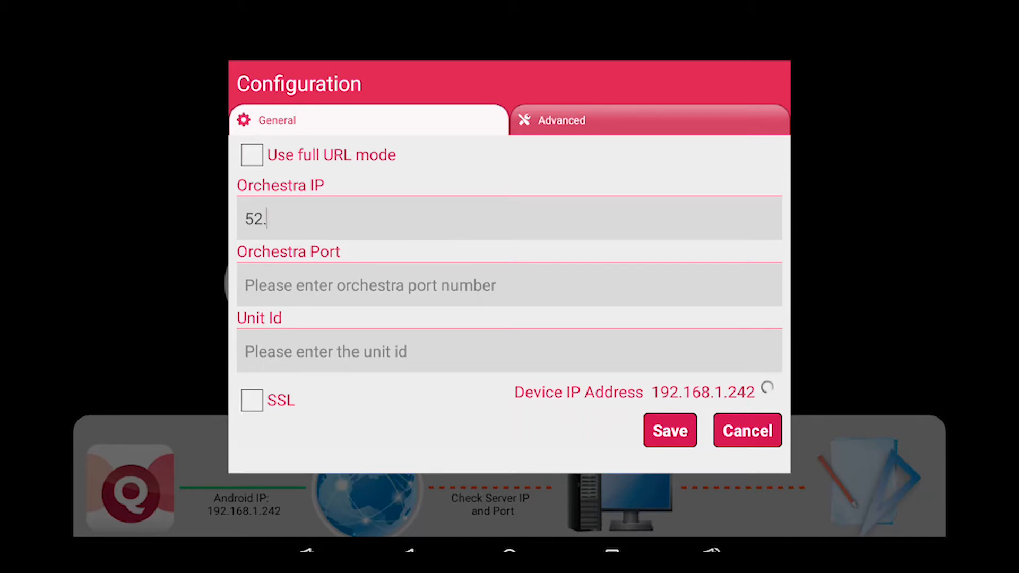
{"action": "type", "text": "168."}
{"action": "type", "text": "26.194"}
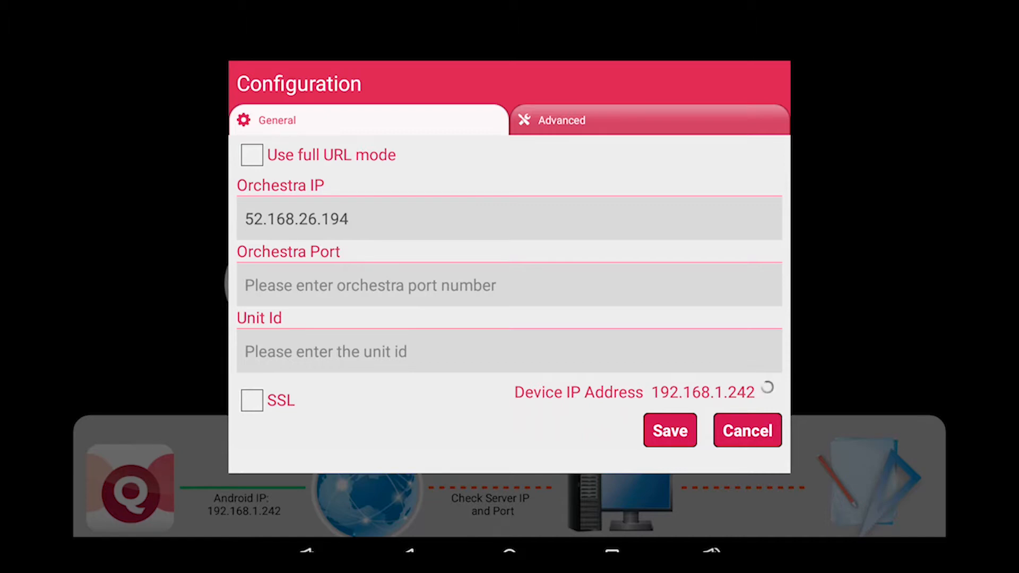
{"action": "left_click", "coordinate": [444, 293]}
{"action": "type", "text": "8080"}
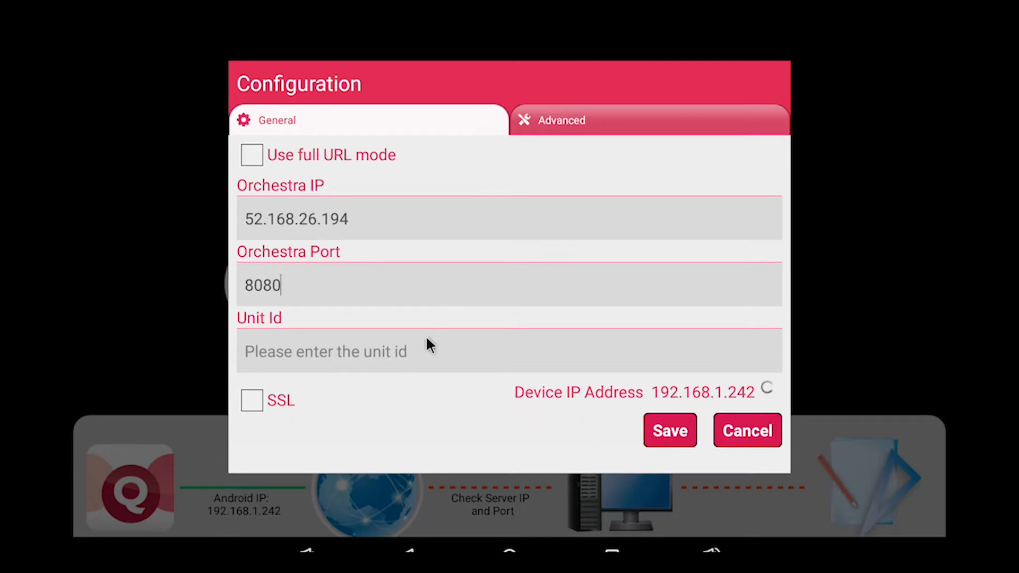
Step: Set the unit id to ATL:Spotlight and save the configuration
{"action": "left_click", "coordinate": [399, 343]}
{"action": "type", "text": "ATL"}
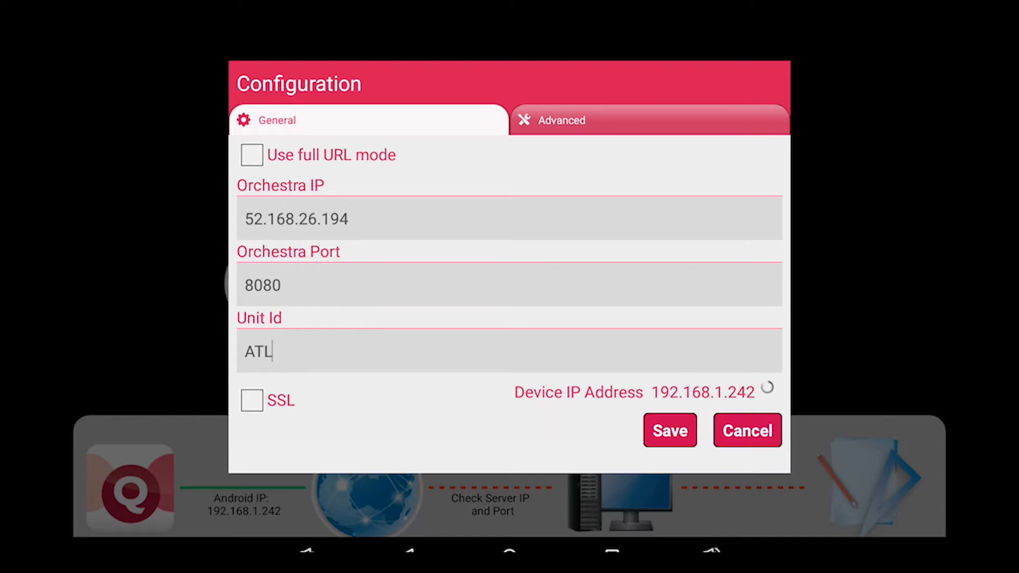
{"action": "type", "text": ":"}
{"action": "type", "text": "Spotlight"}
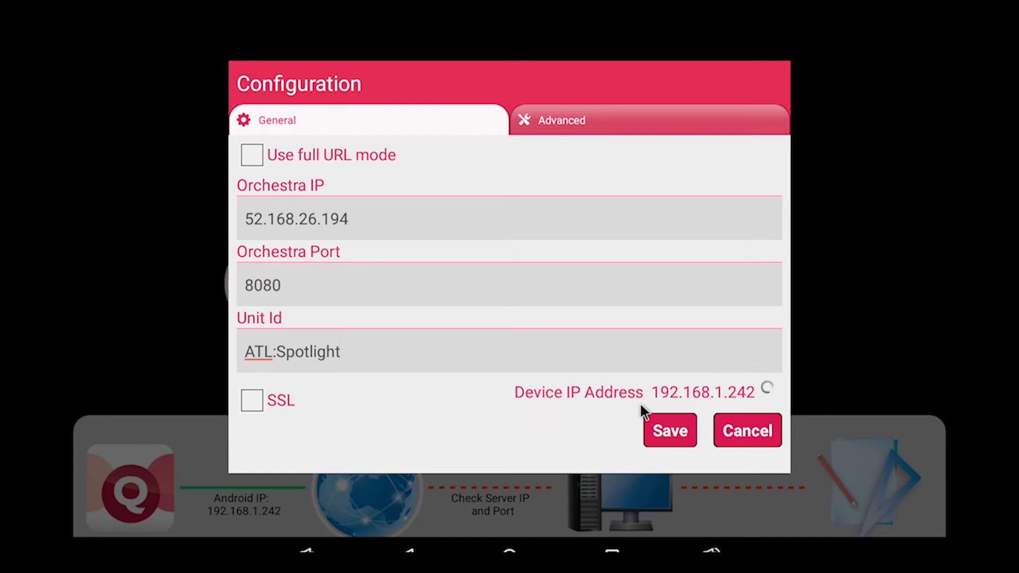
{"action": "left_click", "coordinate": [662, 426]}
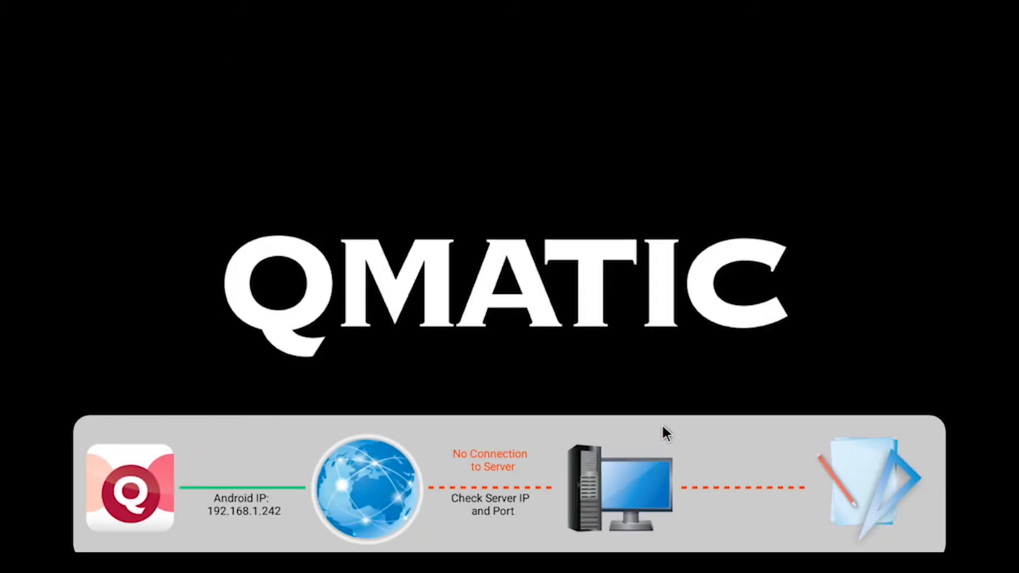